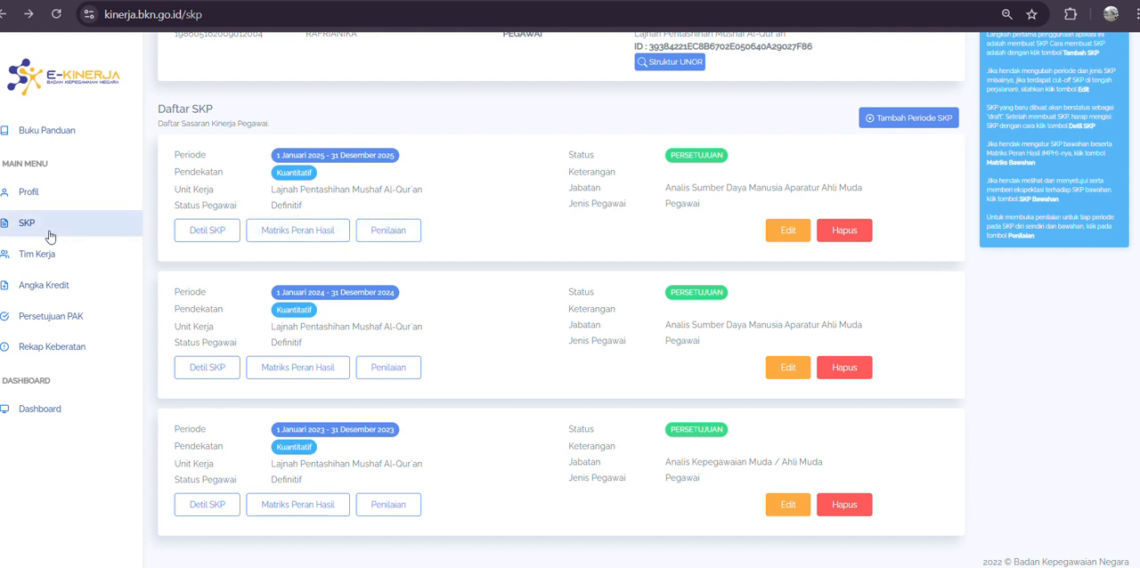
# Step: Add the 2025 Triwulan 2 assessment period to the 1 Januari 2025 - 31 Desember 2025 SKP
pyautogui.click(390, 232)
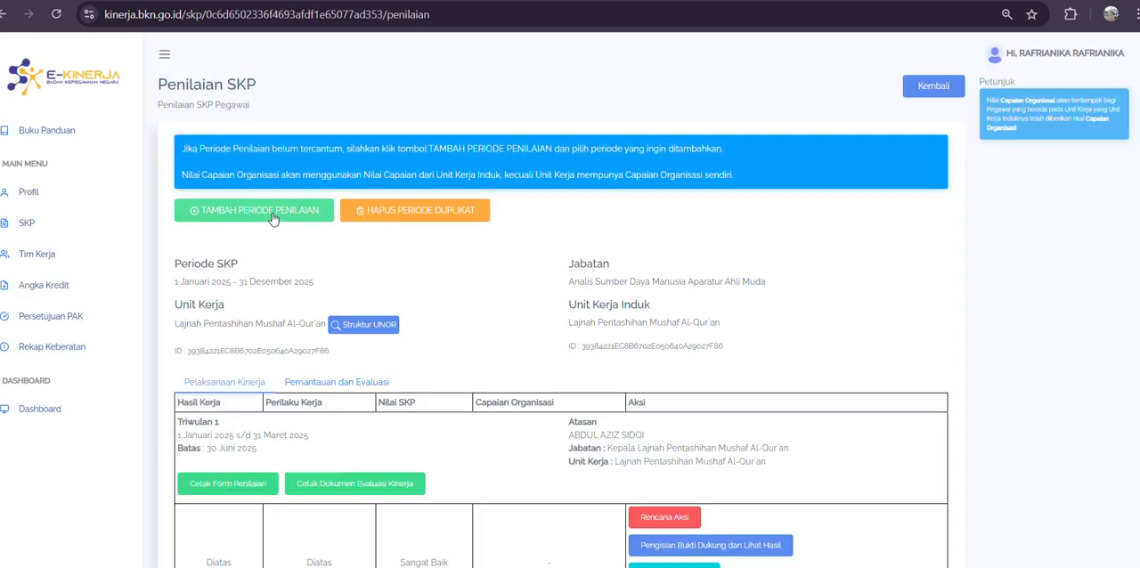
pyautogui.click(273, 214)
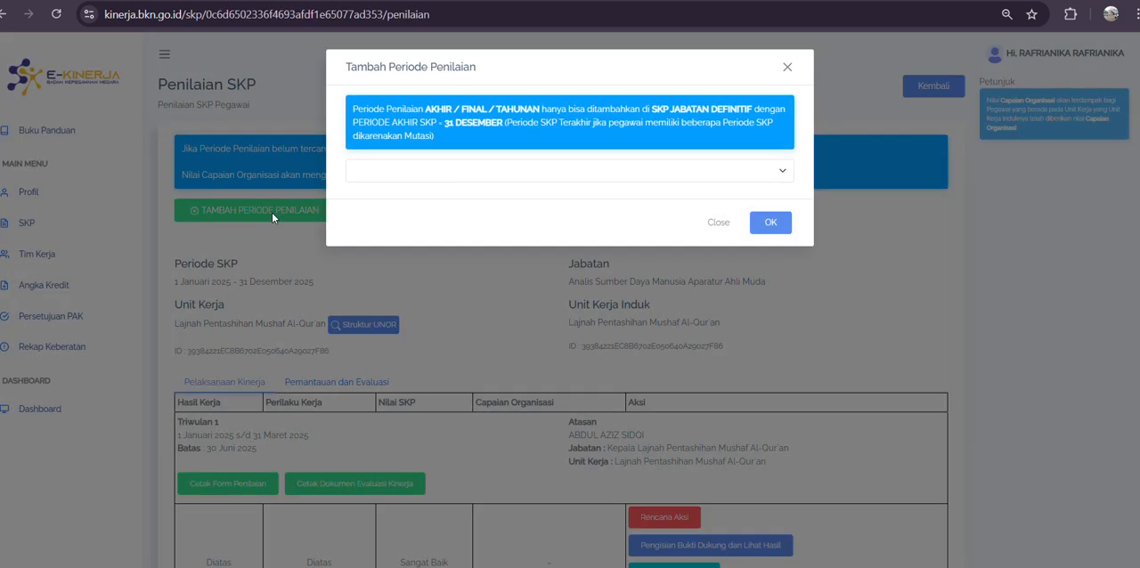
pyautogui.click(382, 182)
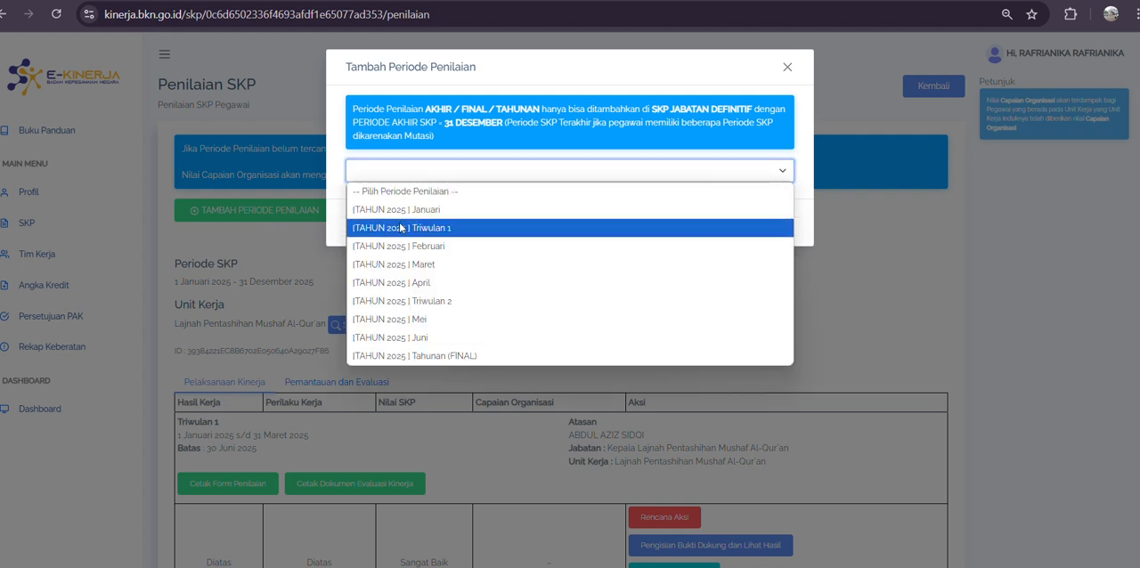
pyautogui.click(410, 301)
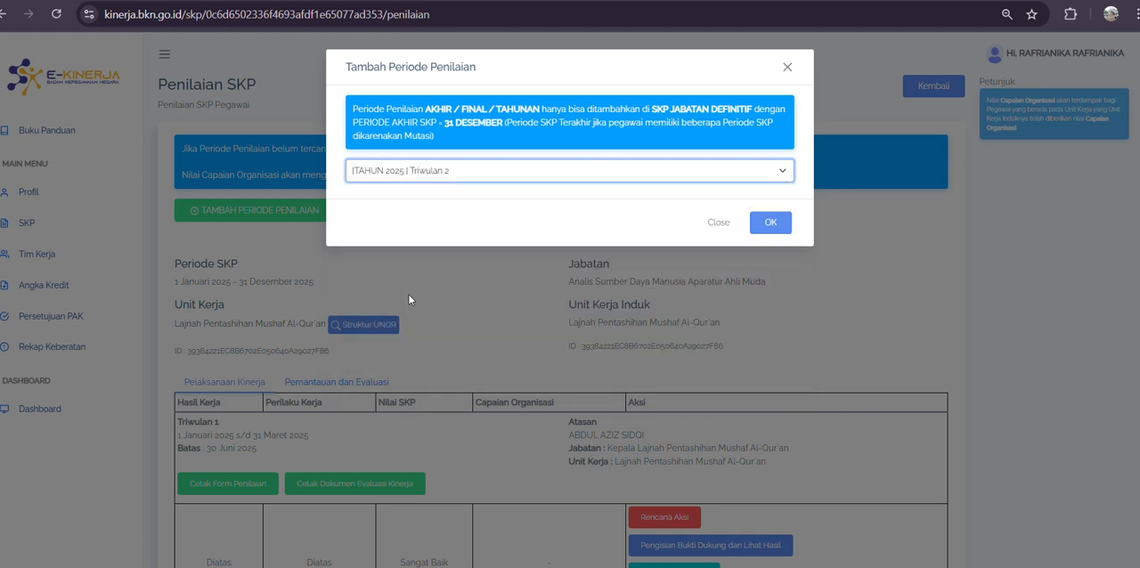
pyautogui.click(776, 225)
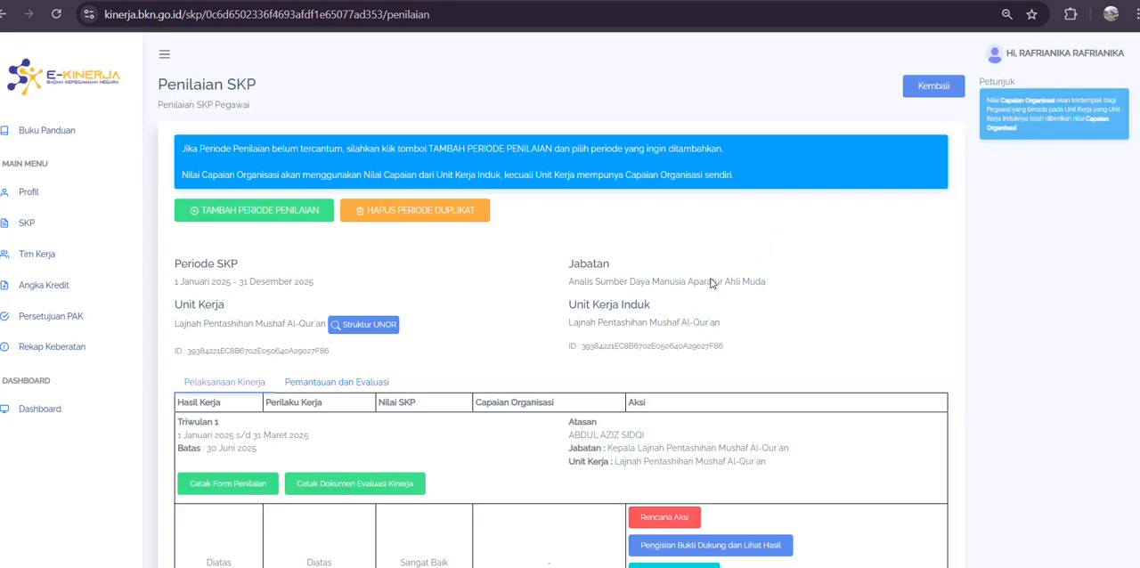
# Step: Check the Triwulan 2 date range and open that period's action plans (Rencana Aksi)
pyautogui.scroll(-2, 537, 430)
pyautogui.scroll(-2, 537, 429)
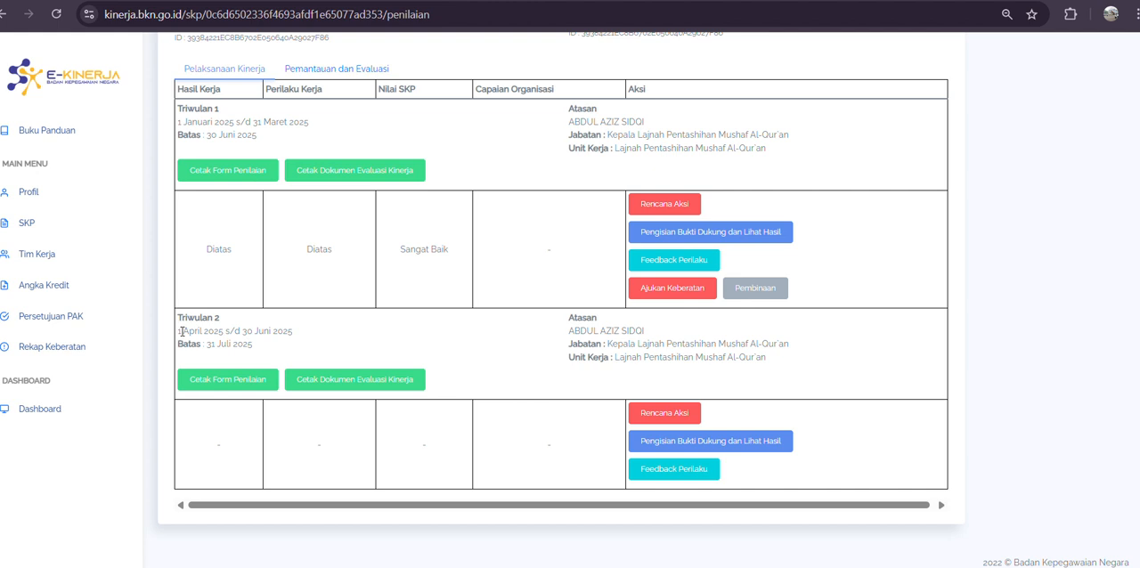
pyautogui.moveTo(178, 330); pyautogui.dragTo(294, 331)
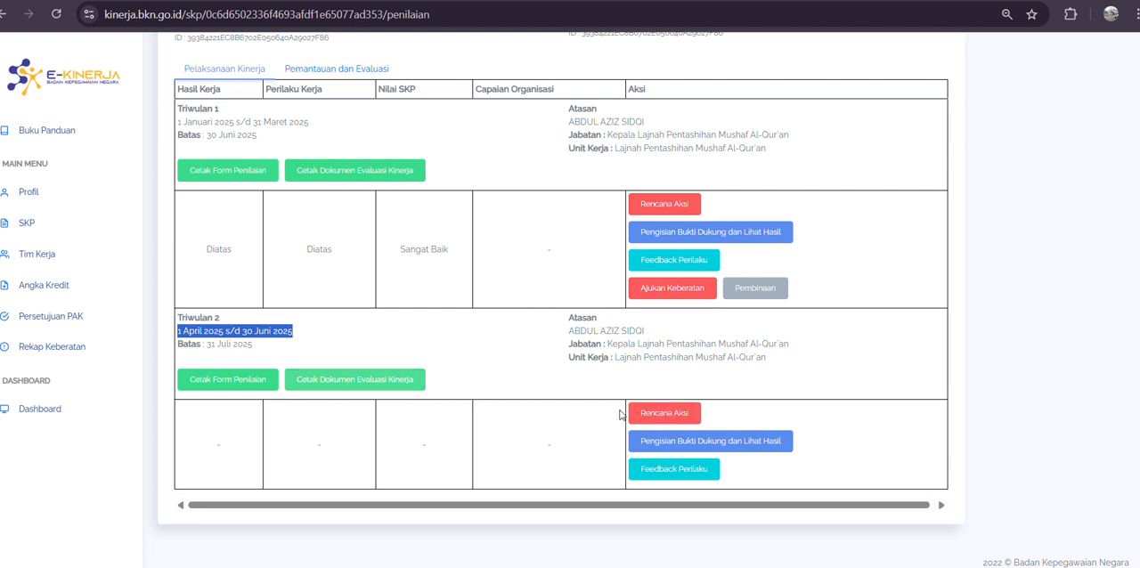
pyautogui.click(659, 413)
pyautogui.scroll(-3, 613, 402)
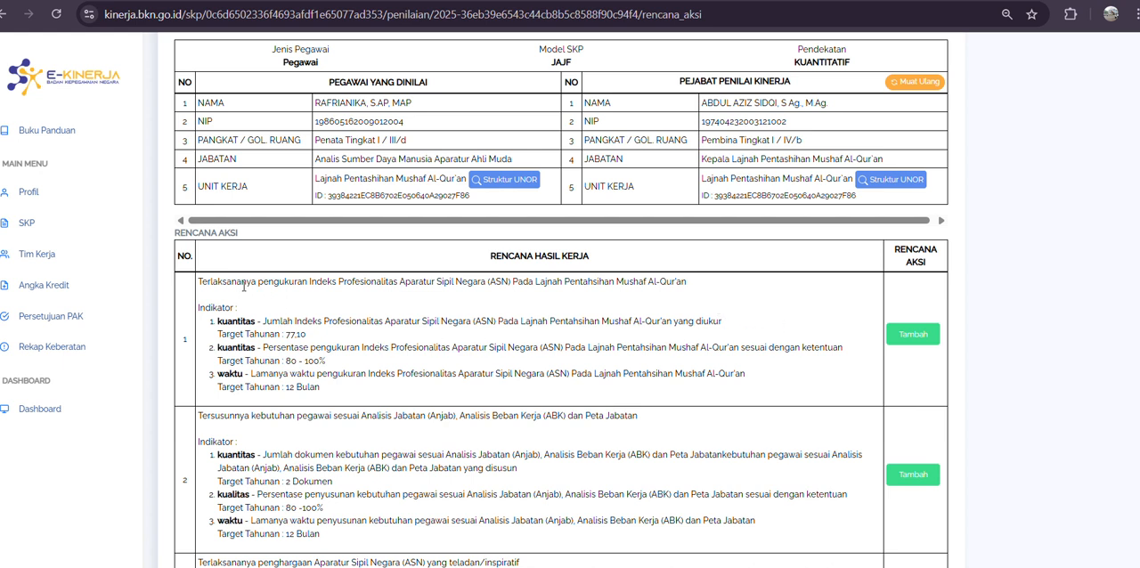
# Step: Copy the title of work result 2, about staffing needs according to Anjab, ABK and Peta Jabatan
pyautogui.moveTo(198, 281); pyautogui.dragTo(688, 294)
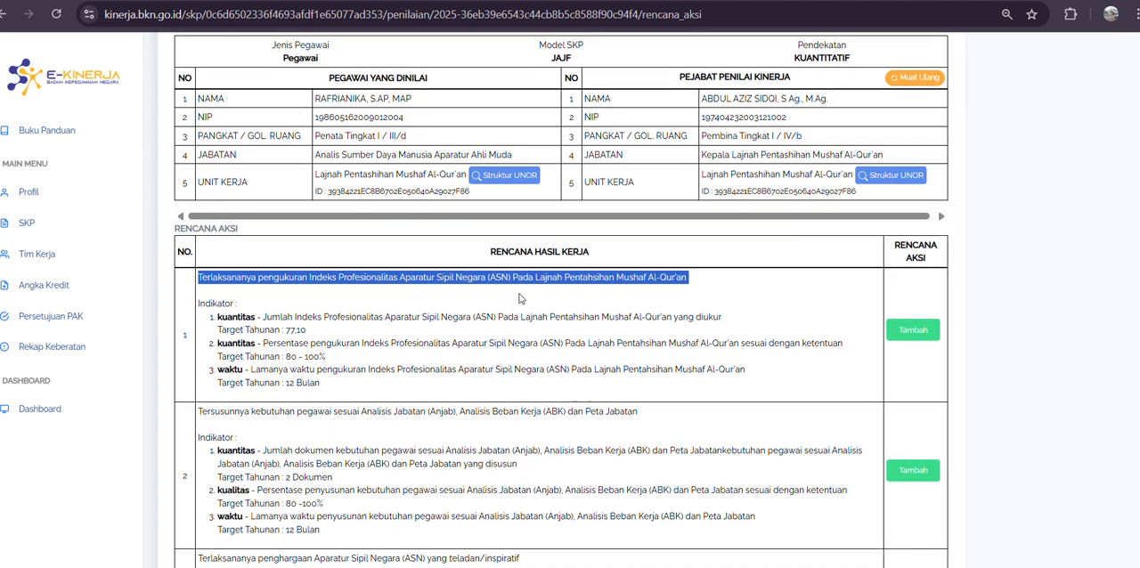
pyautogui.scroll(-3, 522, 296)
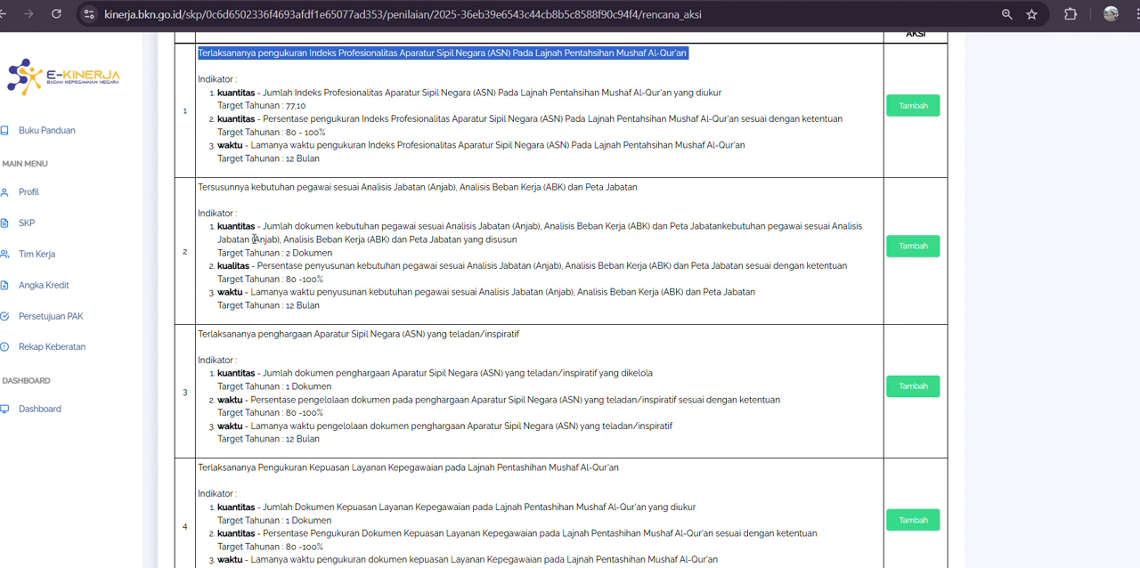
pyautogui.moveTo(198, 189); pyautogui.dragTo(644, 196)
pyautogui.rightClick(592, 182)
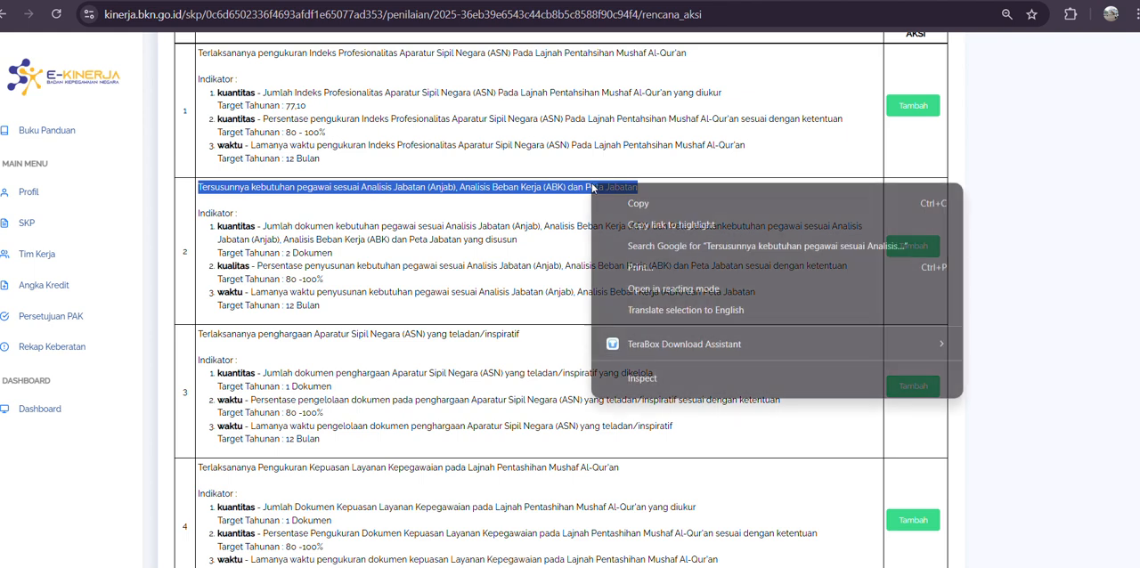
pyautogui.click(627, 202)
# Step: Enter "Menyusun dokumen kebutuhan pegawai sesuai Analisis Jabatan (Anjab), Analisis Beban Kerja (ABK) dan Peta Jabatan" as a new action plan for work result 2
pyautogui.click(906, 251)
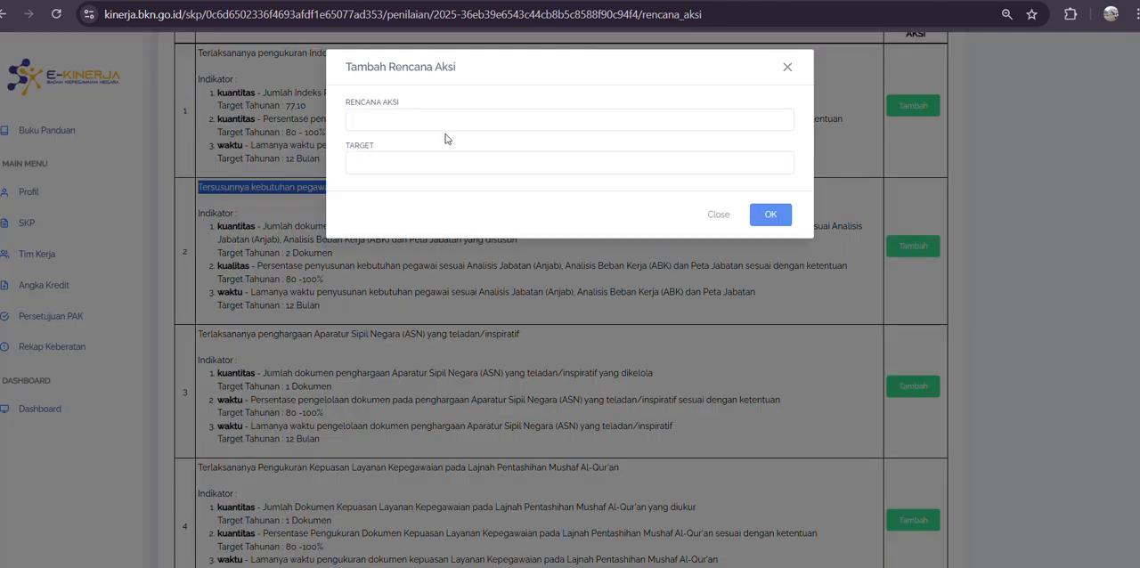
pyautogui.click(394, 113)
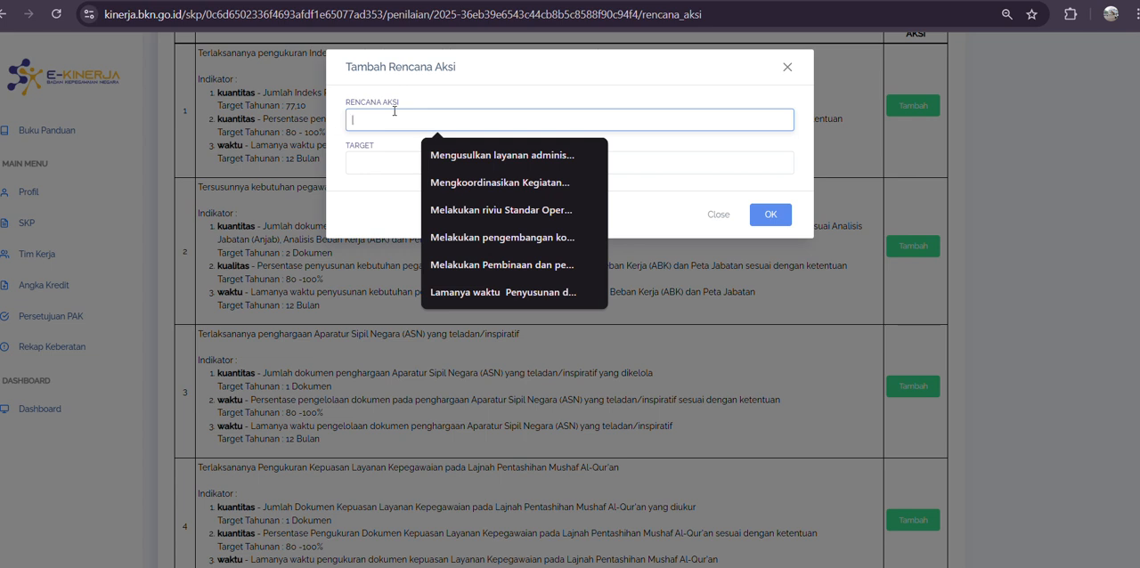
pyautogui.write('Menyusun')
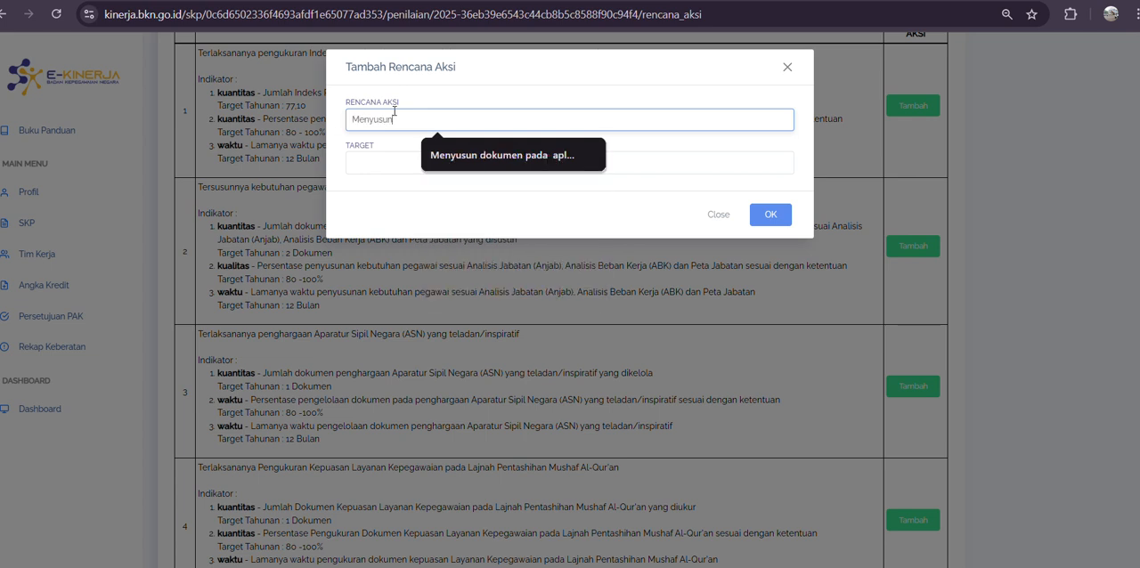
pyautogui.write(' dokumen')
pyautogui.hotkey('ctrl', 'v')
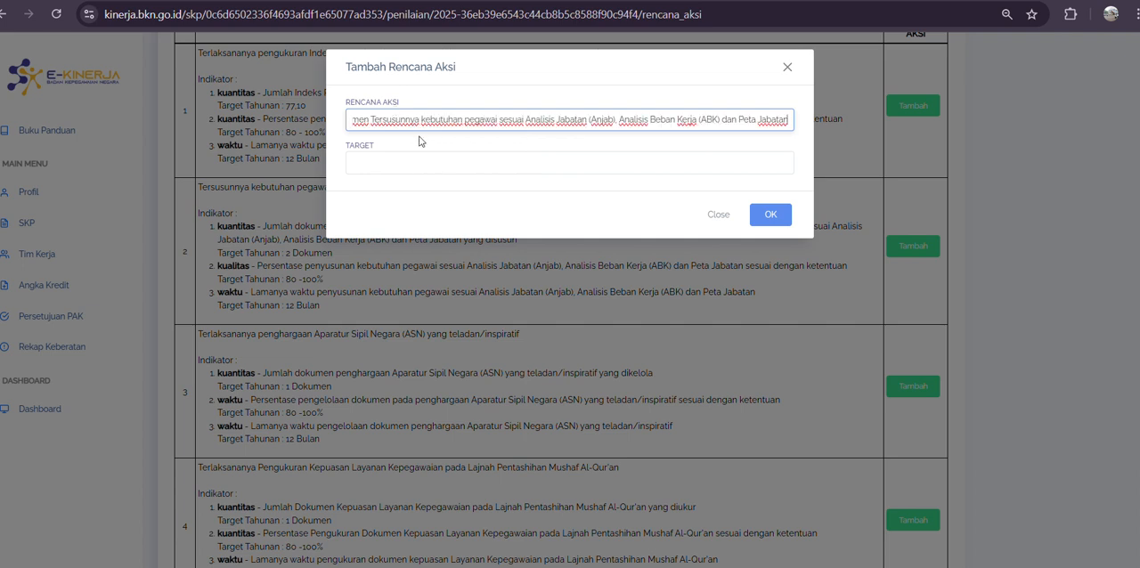
pyautogui.click(421, 118)
pyautogui.press('BackSpace')
pyautogui.press('BackSpace')
pyautogui.press('BackSpace')
pyautogui.press('BackSpace')
pyautogui.press('BackSpace')
pyautogui.press('BackSpace')
pyautogui.press('BackSpace')
pyautogui.press('BackSpace')
pyautogui.press('BackSpace')
pyautogui.press('BackSpace')
pyautogui.press('BackSpace')
# Step: Set the new action plan's target to "2 Dokumen" and save it
pyautogui.click(422, 161)
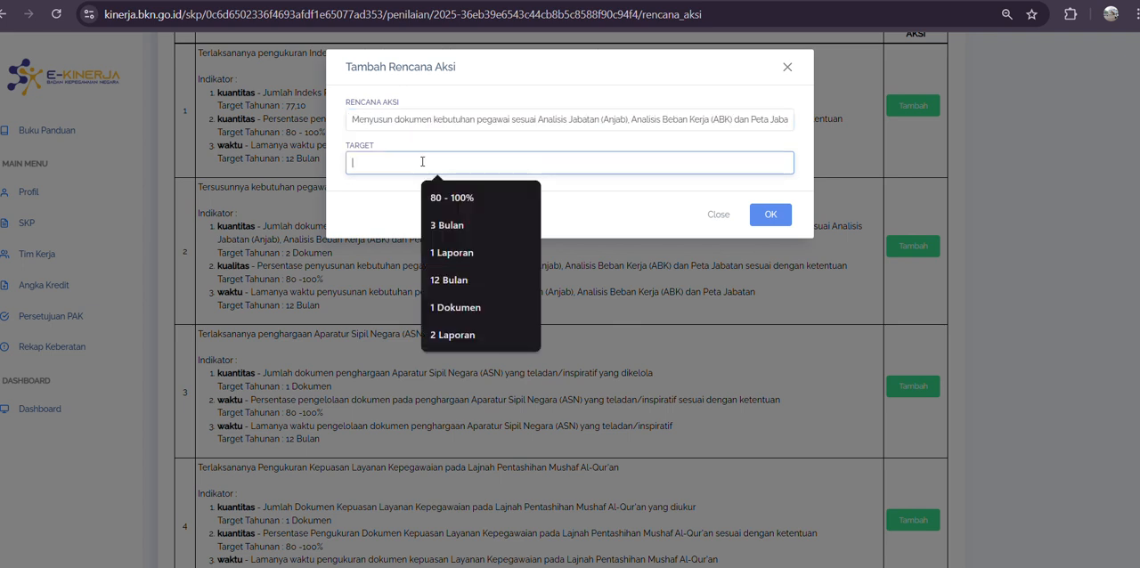
pyautogui.write('2 Dok')
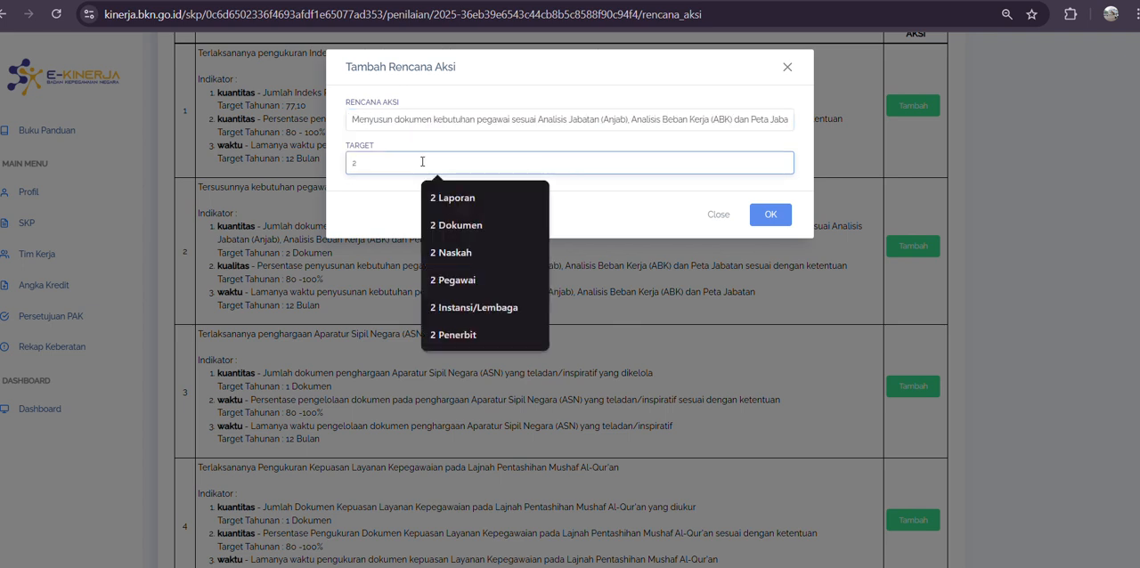
pyautogui.press('BackSpace')
pyautogui.press('BackSpace')
pyautogui.press('BackSpace')
pyautogui.write('DOk')
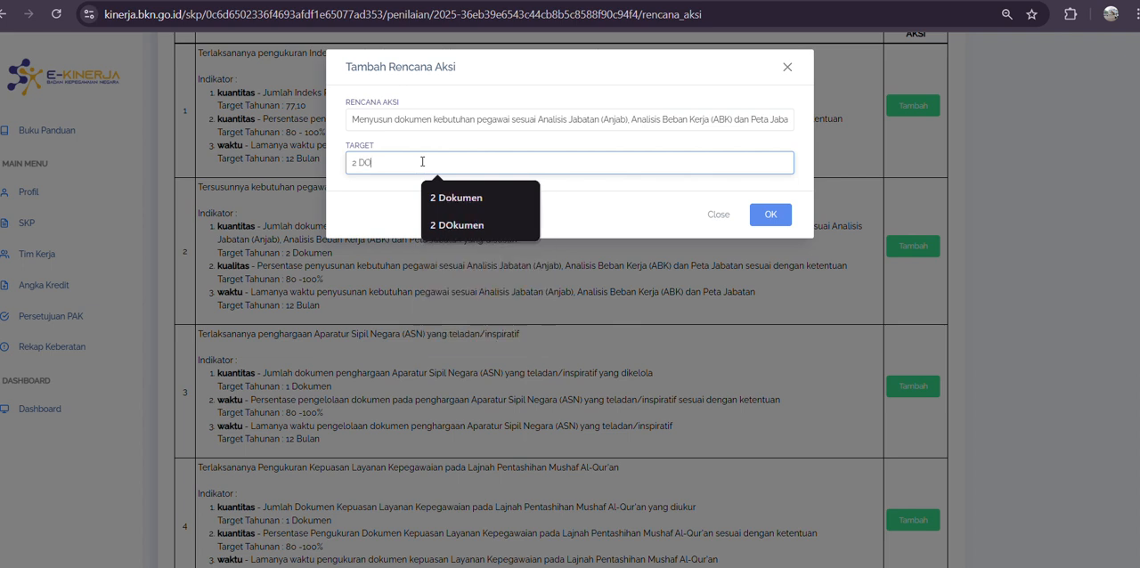
pyautogui.press('BackSpace')
pyautogui.write('okumen')
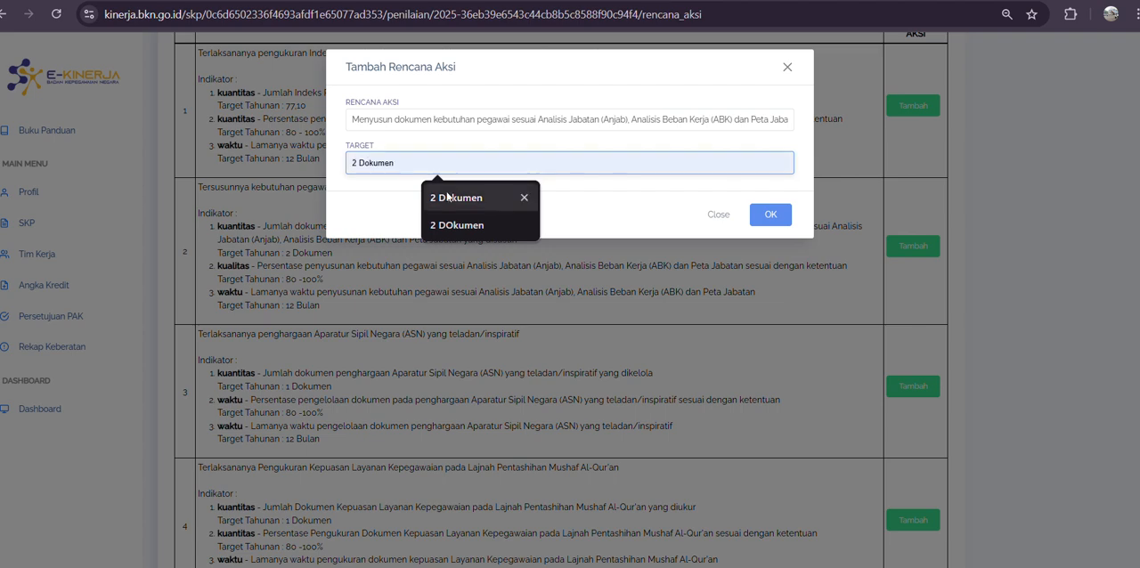
pyautogui.click(448, 197)
pyautogui.click(771, 218)
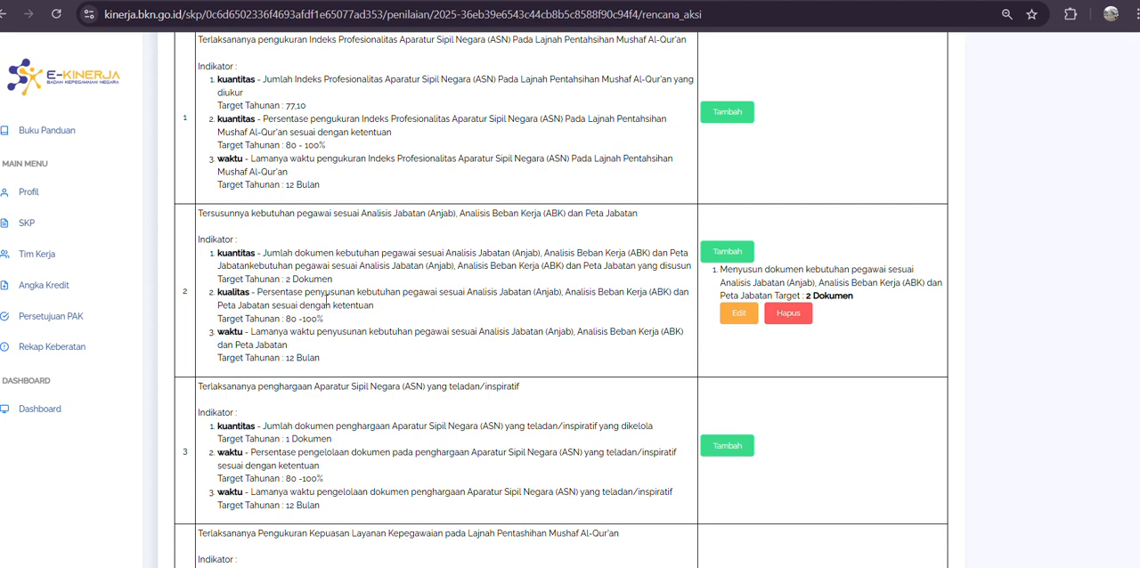
# Step: Return to the SKP assessment page and open the supporting evidence and results page (Pengisian Bukti Dukung dan Lihat Hasil) for Triwulan 2
pyautogui.scroll(5, 660, 293)
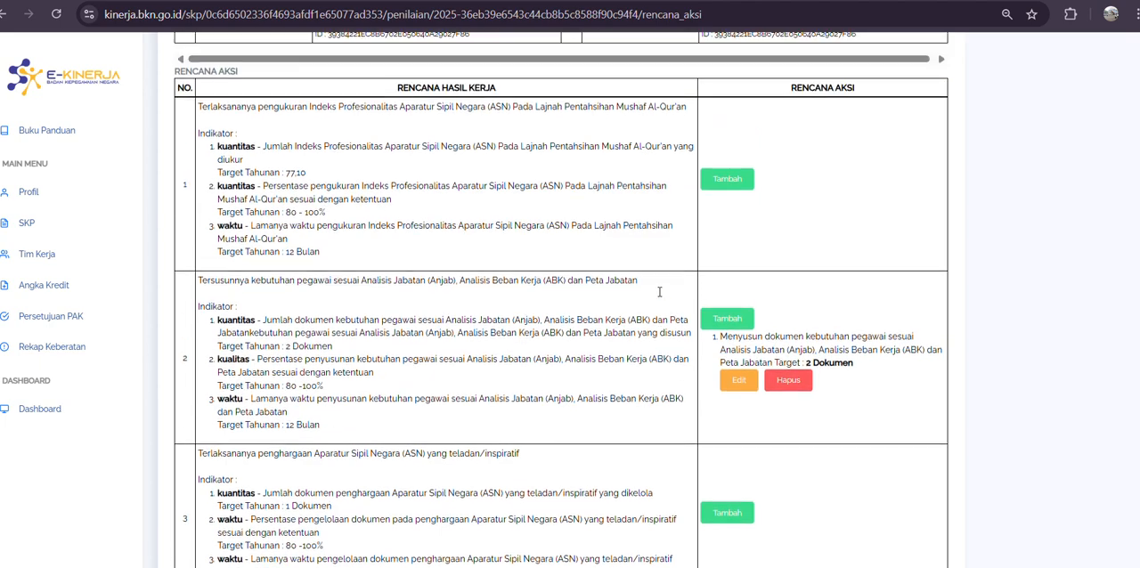
pyautogui.scroll(-4, 655, 294)
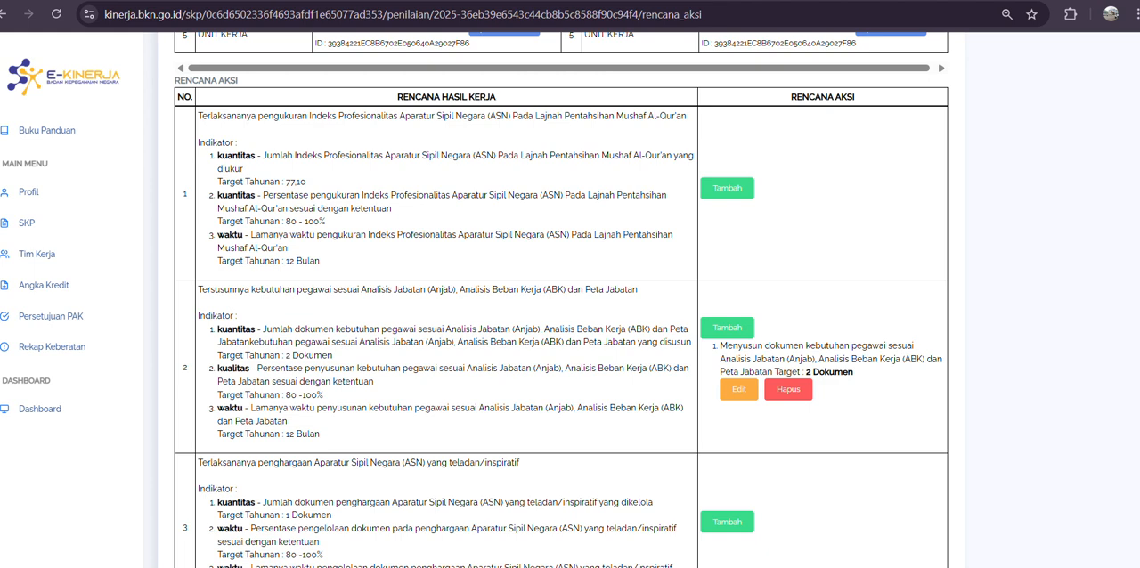
pyautogui.click(6, 14)
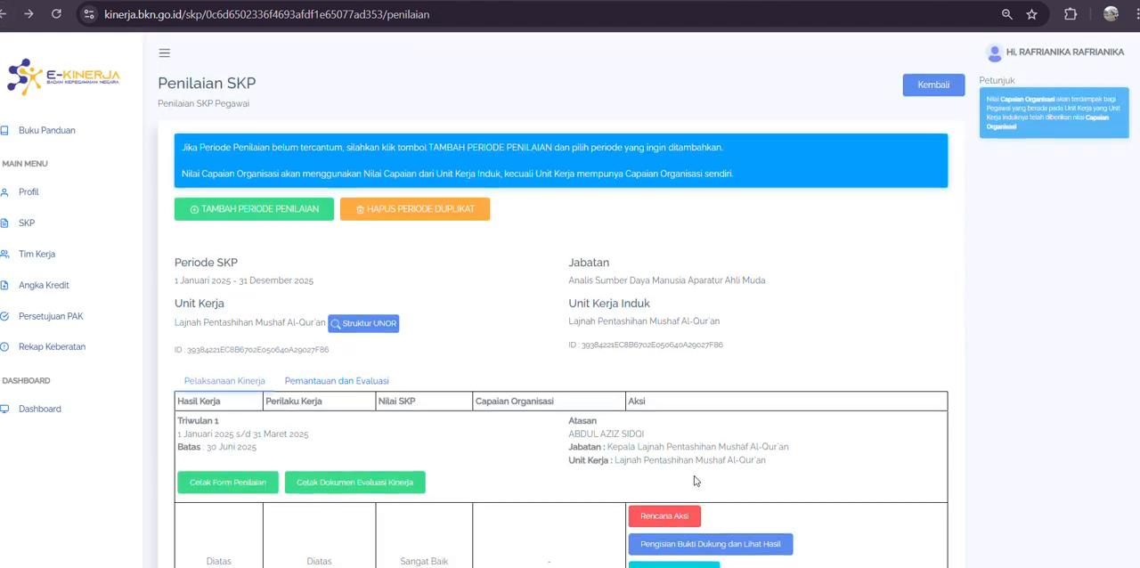
pyautogui.scroll(-4, 694, 475)
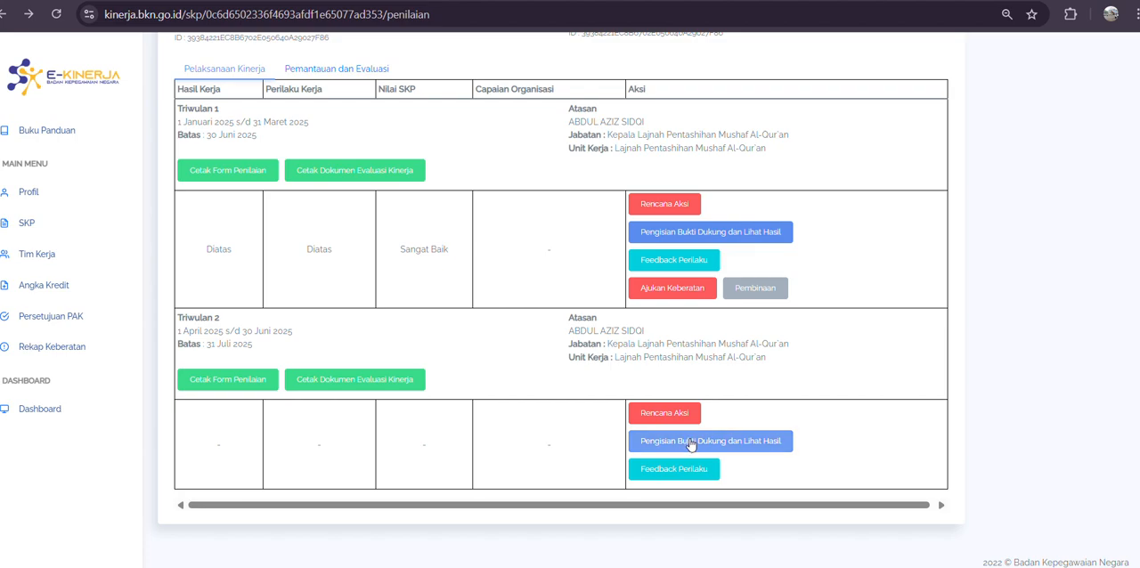
pyautogui.click(691, 444)
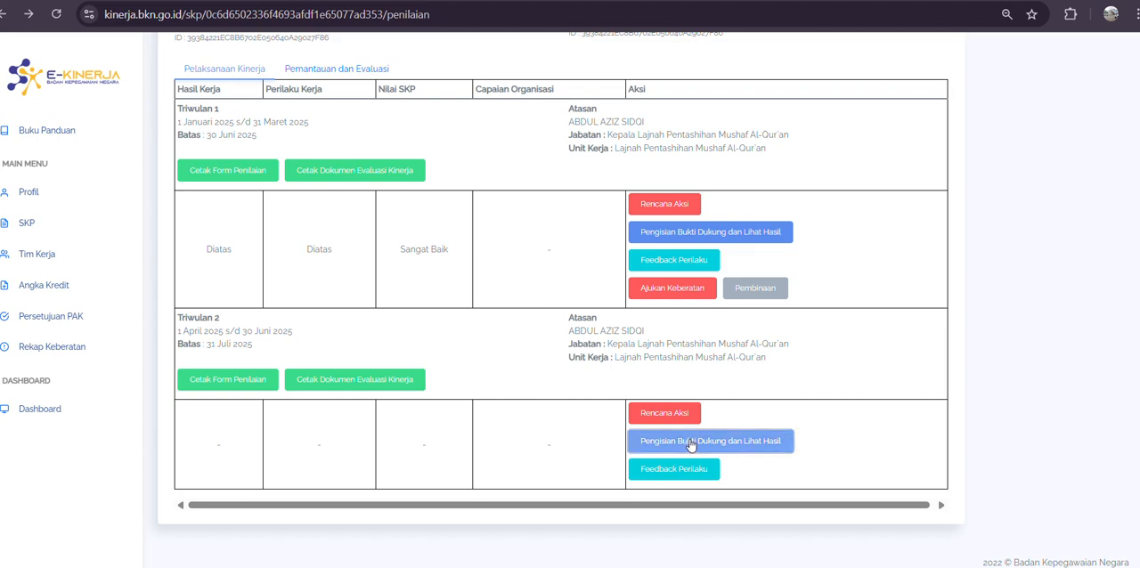
pyautogui.scroll(-7, 691, 440)
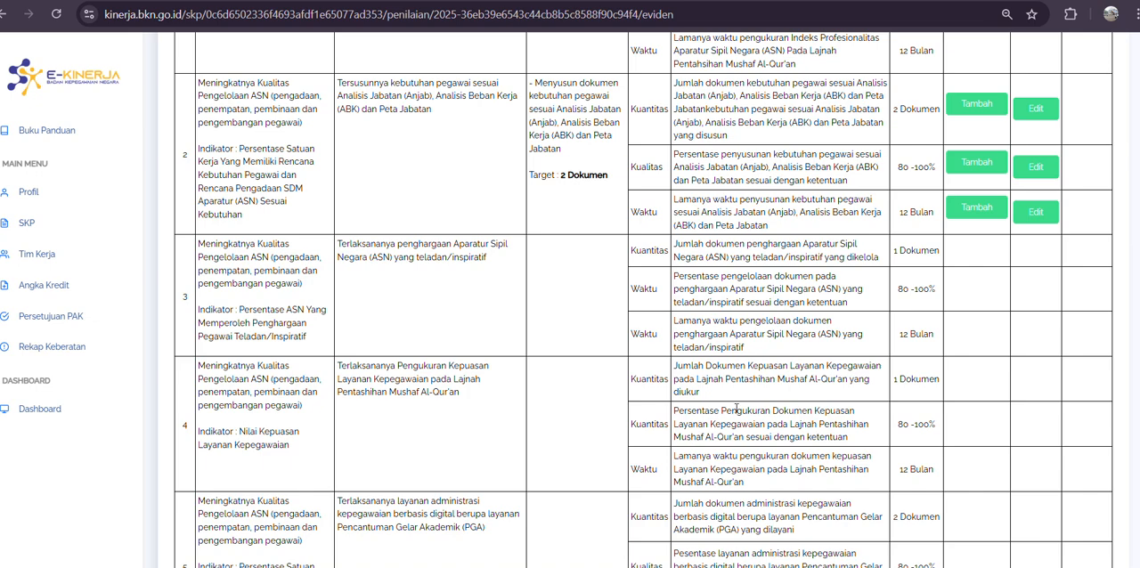
pyautogui.scroll(1, 960, 260)
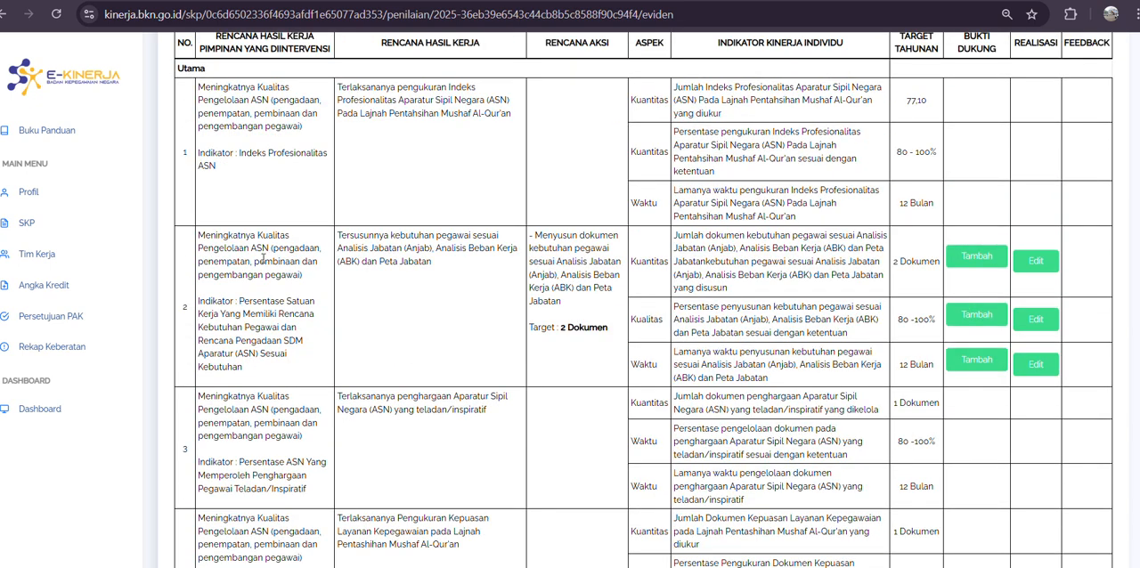
# Step: Start adding supporting evidence (Bukti Dukung) to the Kuantitas indicator of work result 2
pyautogui.moveTo(203, 235); pyautogui.dragTo(1012, 266)
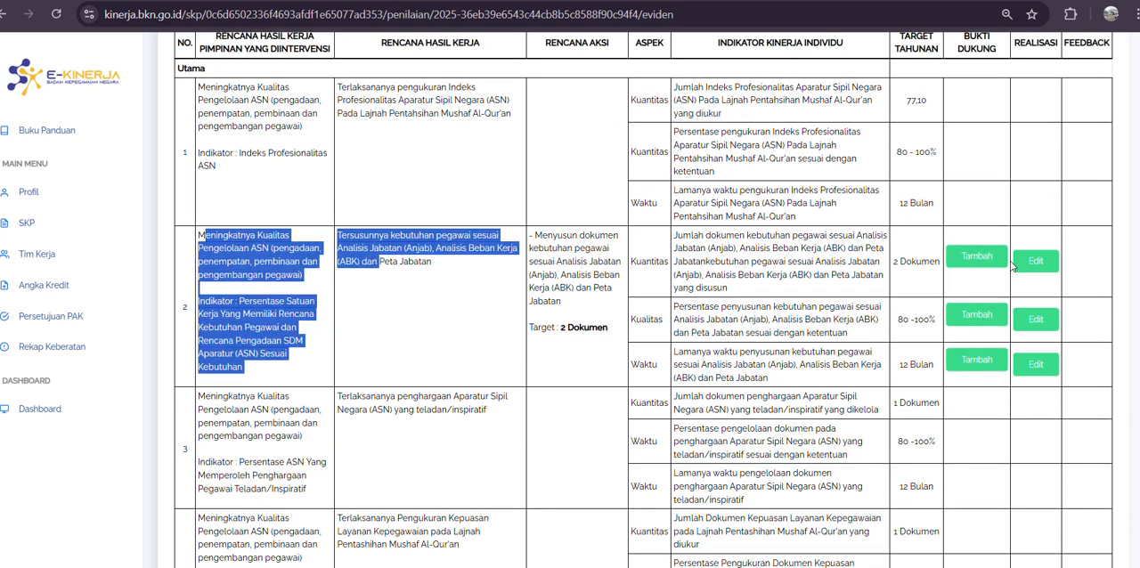
pyautogui.moveTo(929, 238); pyautogui.dragTo(1079, 256)
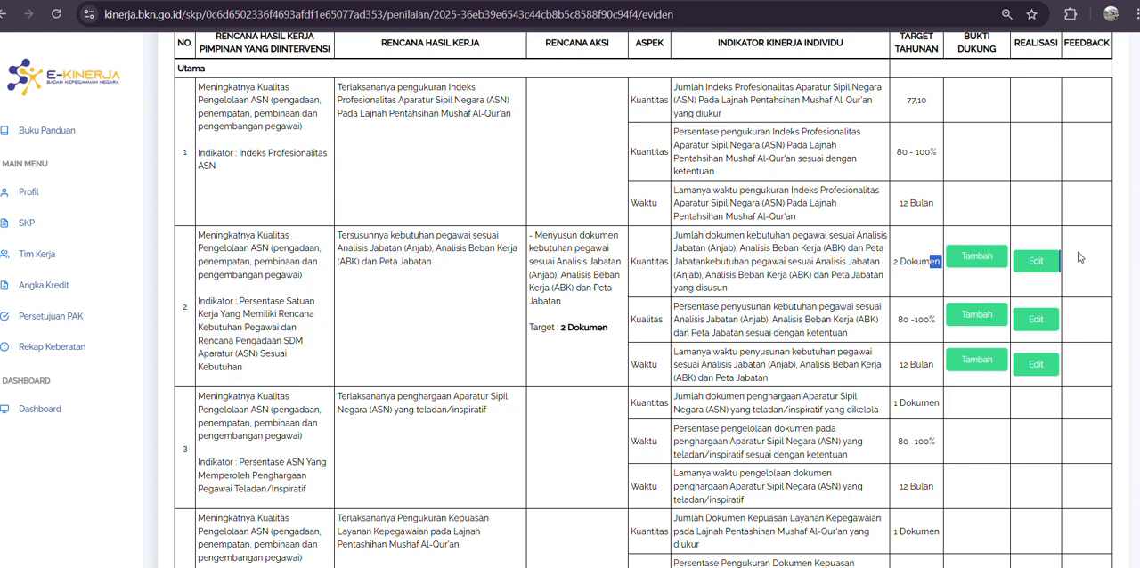
pyautogui.click(965, 267)
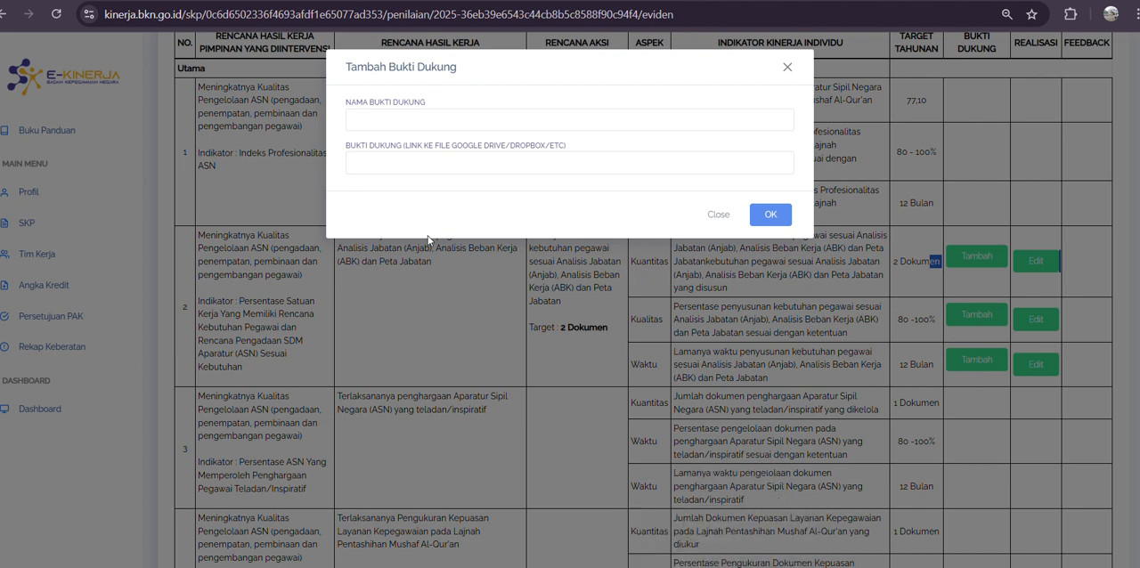
pyautogui.click(387, 119)
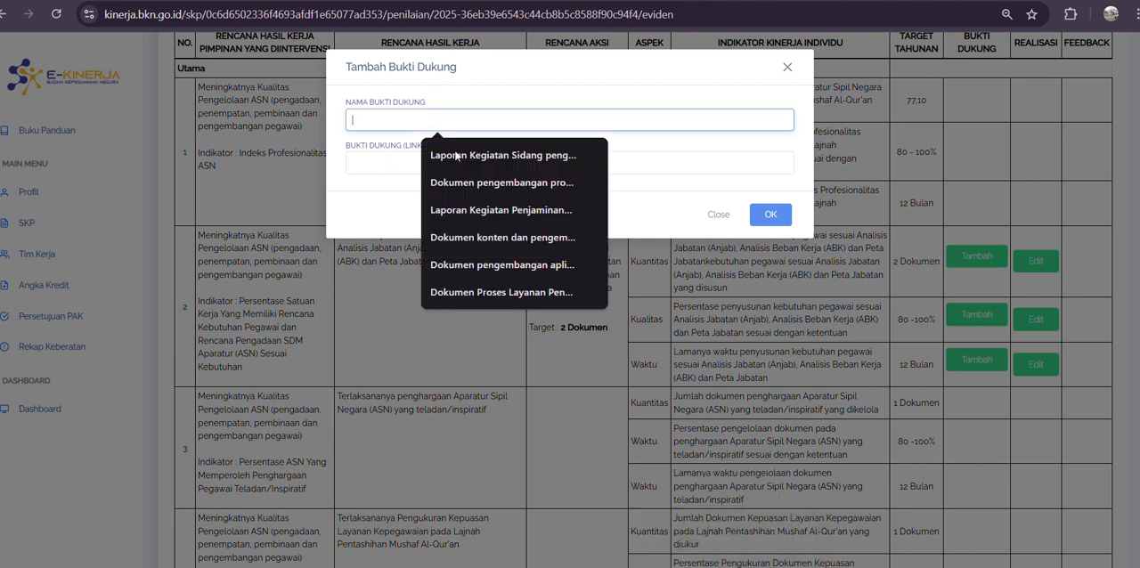
pyautogui.click(703, 567)
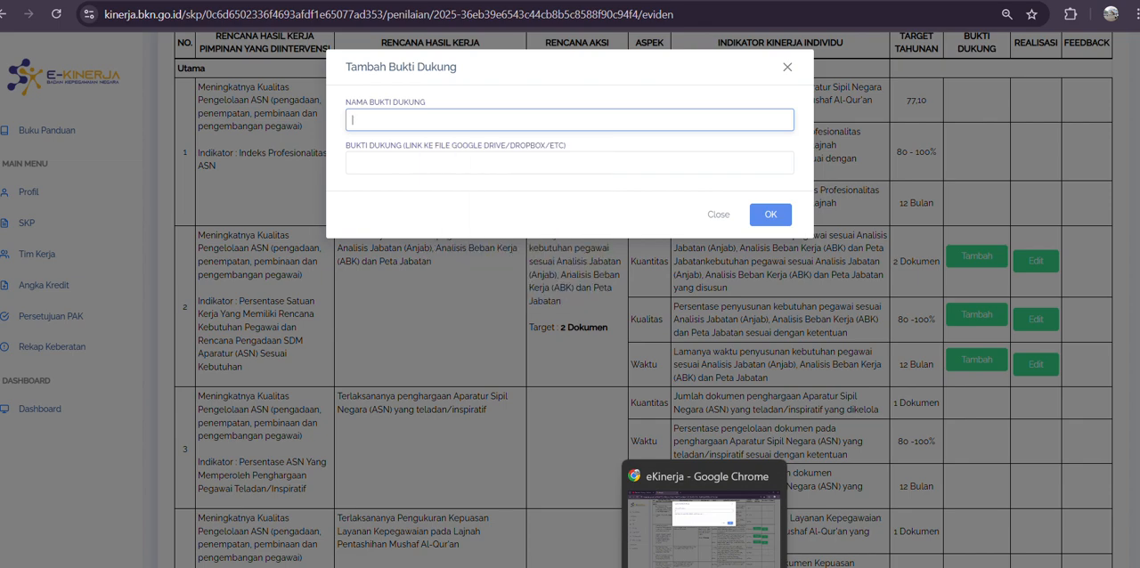
pyautogui.click(704, 567)
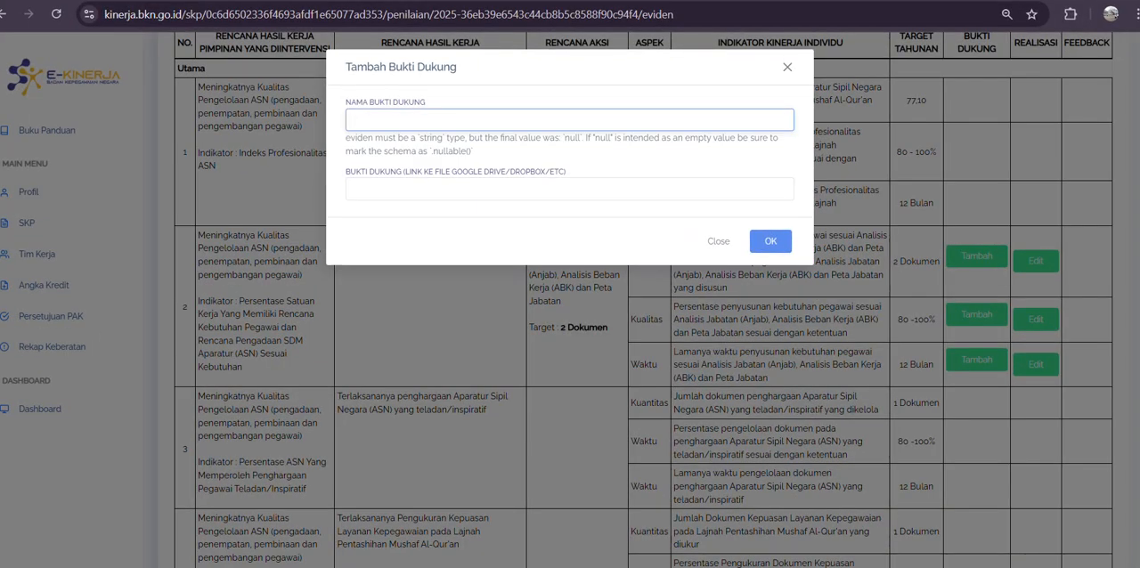
pyautogui.write('Laporan')
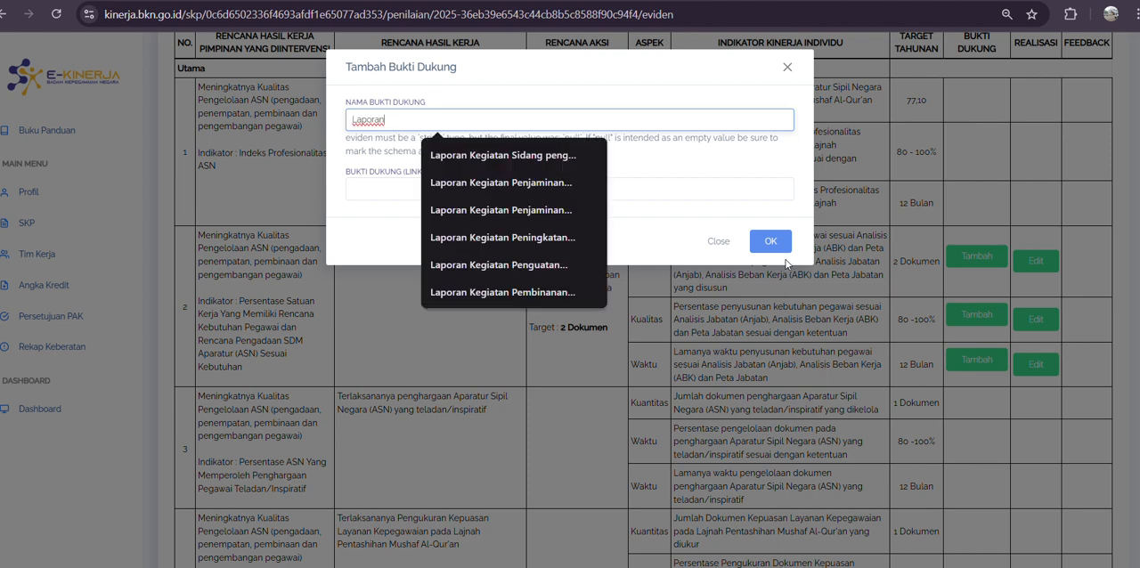
pyautogui.write('k')
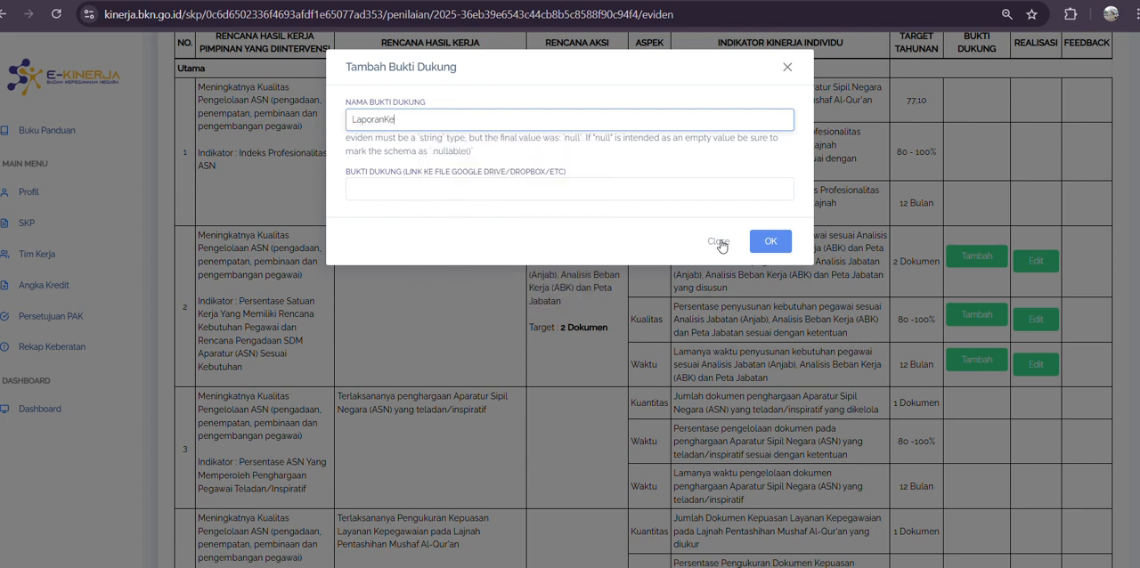
pyautogui.press('BackSpace')
pyautogui.write('Kegiata')
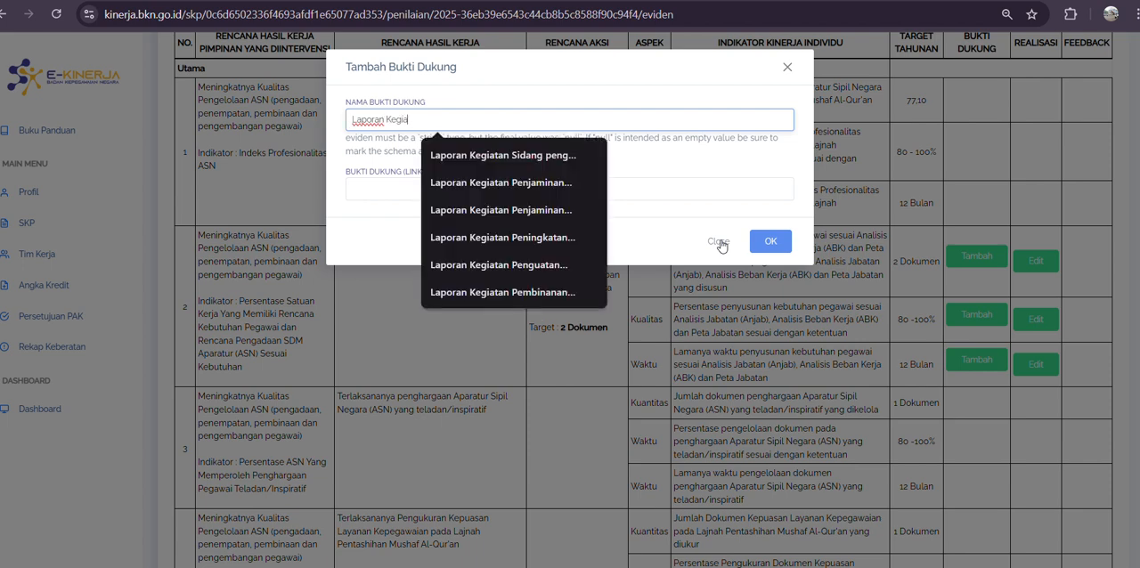
pyautogui.press('BackSpace')
pyautogui.press('BackSpace')
pyautogui.press('BackSpace')
pyautogui.press('BackSpace')
pyautogui.press('BackSpace')
pyautogui.press('BackSpace')
pyautogui.press('BackSpace')
pyautogui.press('BackSpace')
pyautogui.press('BackSpace')
pyautogui.press('BackSpace')
pyautogui.press('BackSpace')
pyautogui.press('BackSpace')
pyautogui.press('BackSpace')
pyautogui.press('BackSpace')
pyautogui.press('BackSpace')
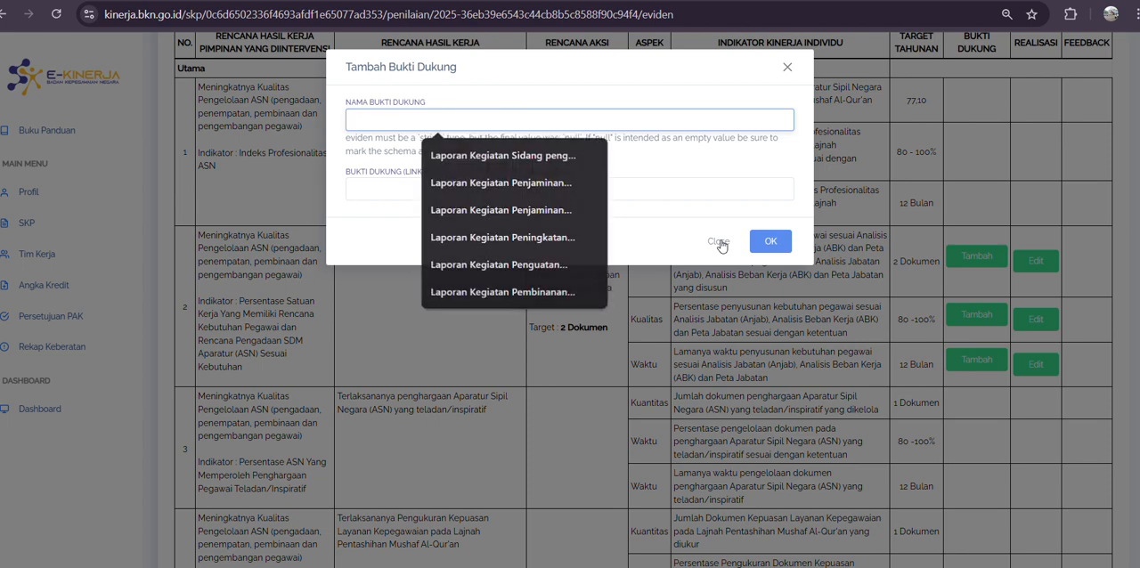
# Step: Name the supporting evidence "Dokumen Kebutuhan Pegawai sesuai anjab dan ABK"
pyautogui.write('Dokumen A')
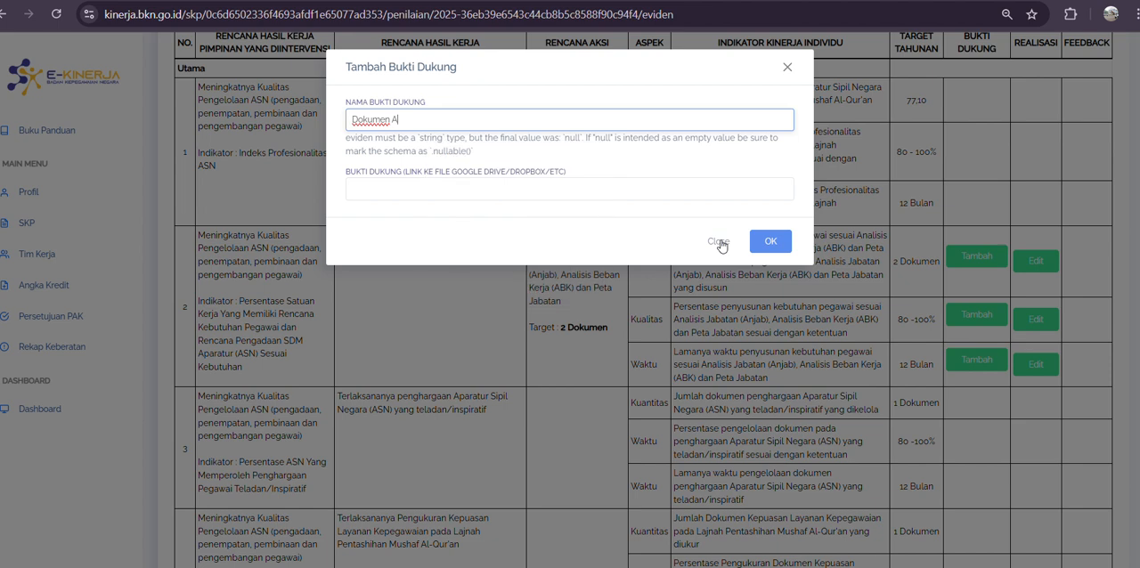
pyautogui.write('njab dan ABK Sesua')
pyautogui.press('BackSpace')
pyautogui.press('BackSpace')
pyautogui.press('BackSpace')
pyautogui.press('BackSpace')
pyautogui.press('BackSpace')
pyautogui.press('BackSpace')
pyautogui.press('BackSpace')
pyautogui.press('BackSpace')
pyautogui.press('BackSpace')
pyautogui.press('BackSpace')
pyautogui.press('BackSpace')
pyautogui.press('BackSpace')
pyautogui.press('BackSpace')
pyautogui.press('BackSpace')
pyautogui.press('BackSpace')
pyautogui.press('BackSpace')
pyautogui.press('BackSpace')
pyautogui.press('BackSpace')
pyautogui.press('BackSpace')
pyautogui.press('BackSpace')
pyautogui.write('K')
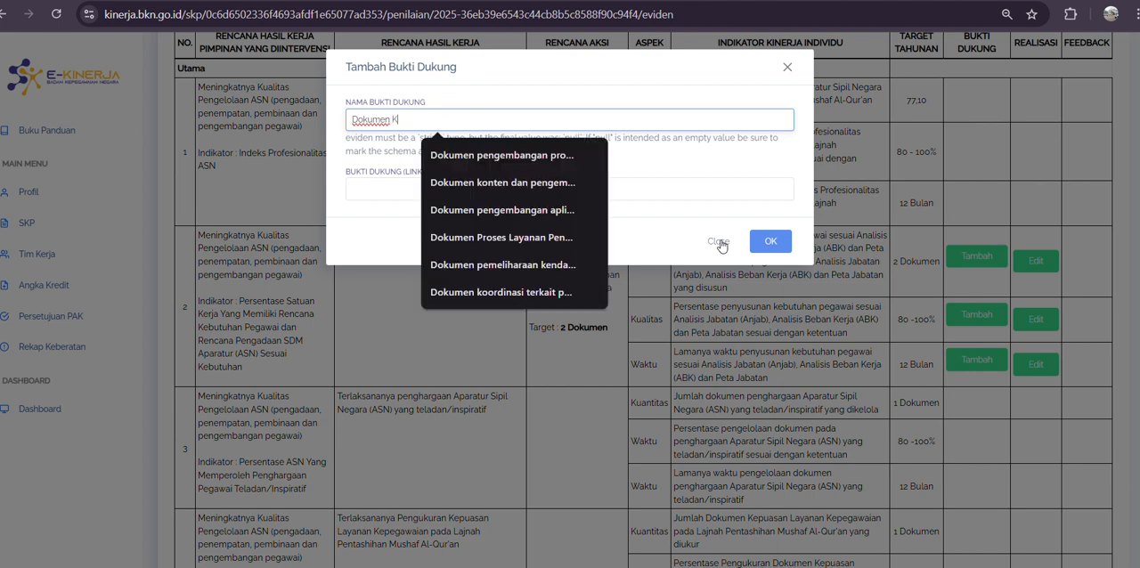
pyautogui.write('ebutuhan')
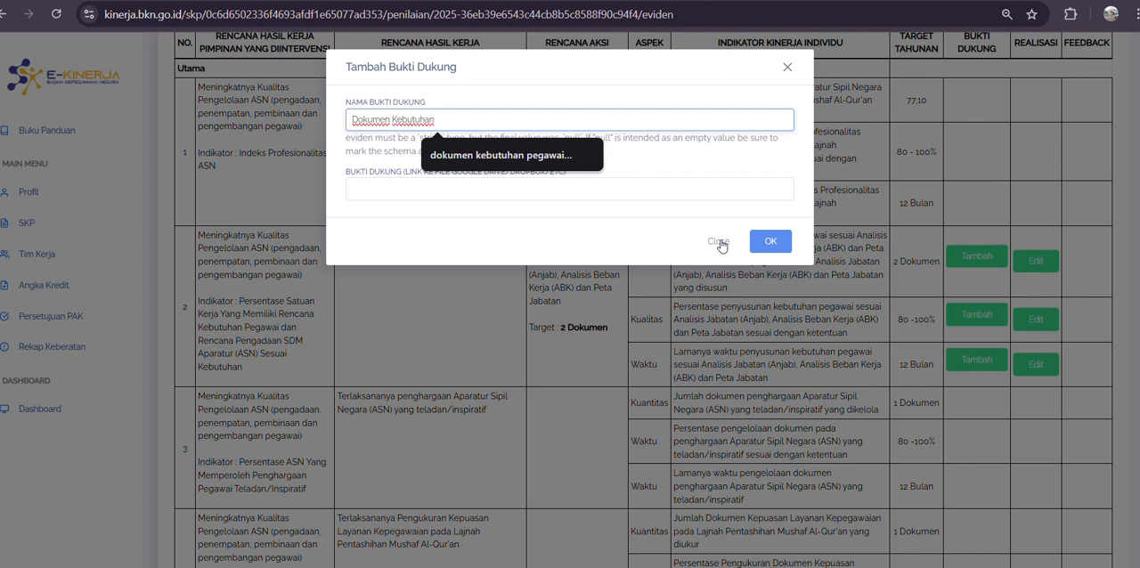
pyautogui.write(' Pegawai sesuai anjab dan AB')
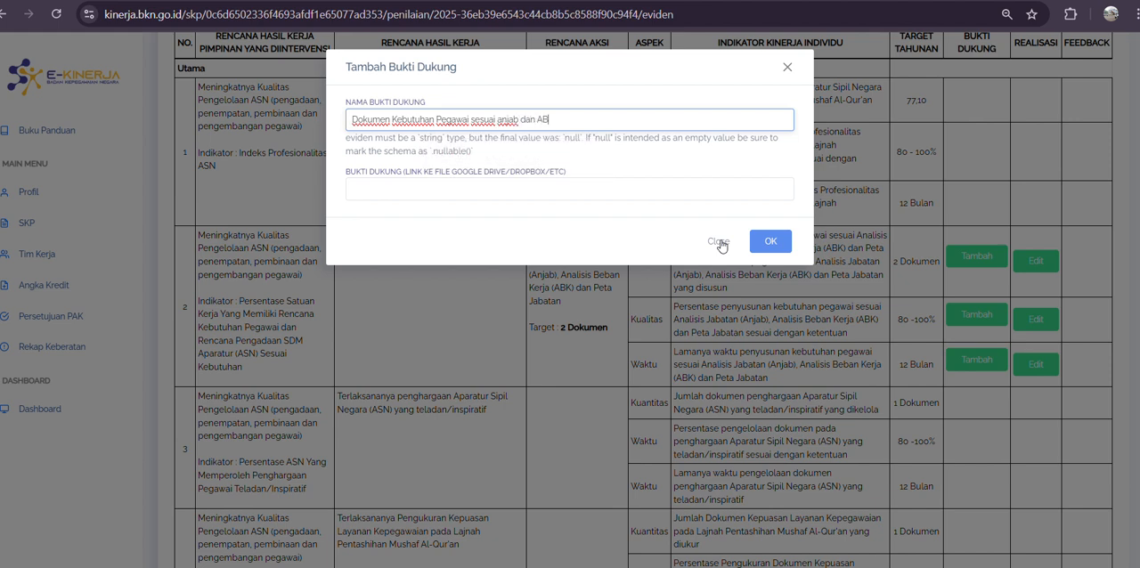
pyautogui.write('K')
# Step: Fill the evidence link with the first suggested Google Drive folder URL and save the evidence
pyautogui.click(503, 196)
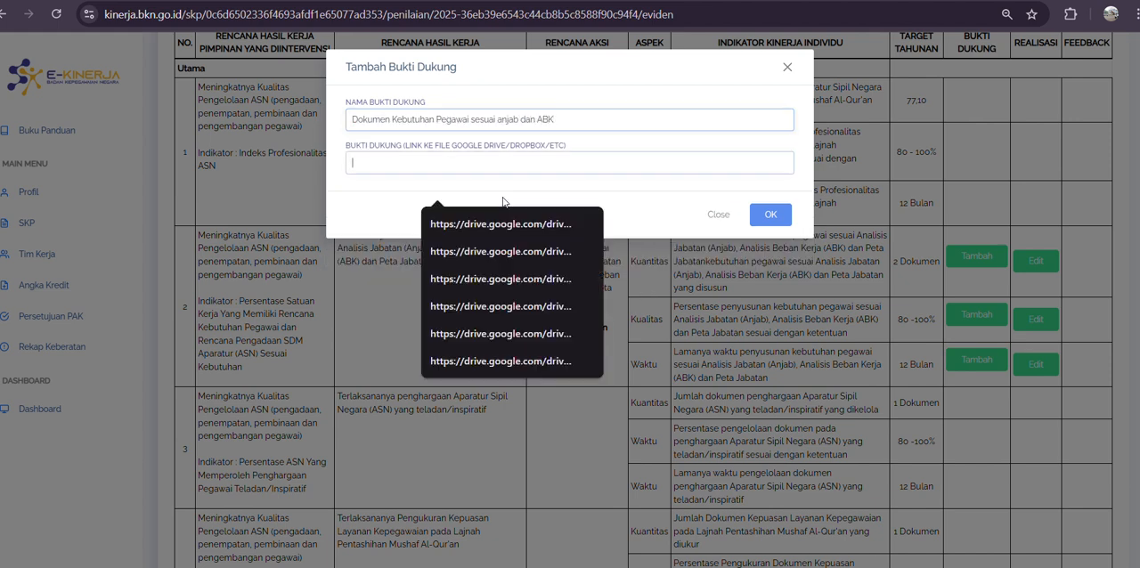
pyautogui.click(499, 226)
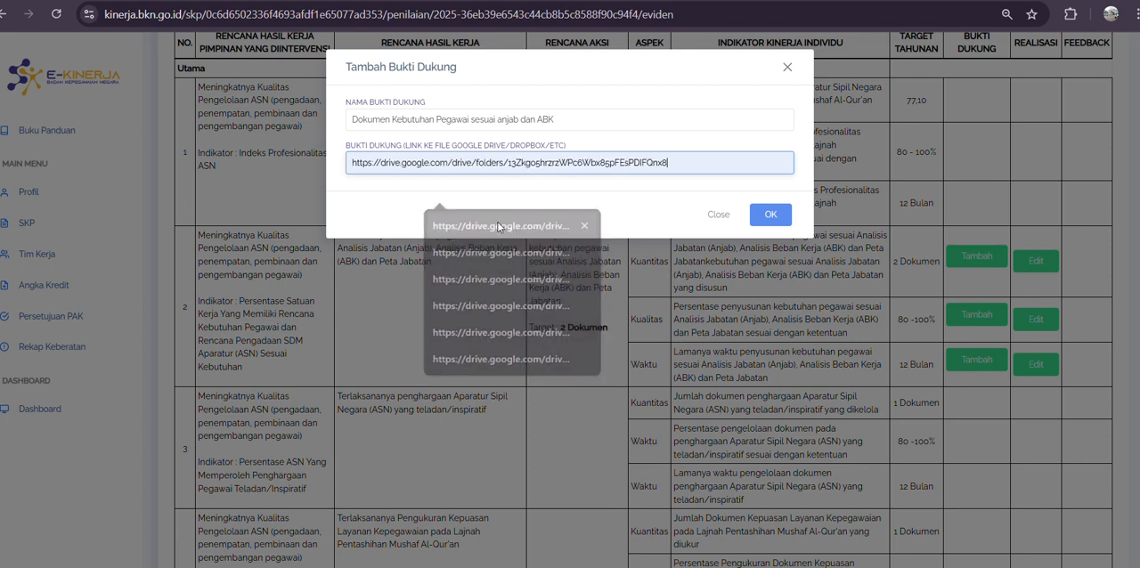
pyautogui.moveTo(668, 163); pyautogui.dragTo(348, 168)
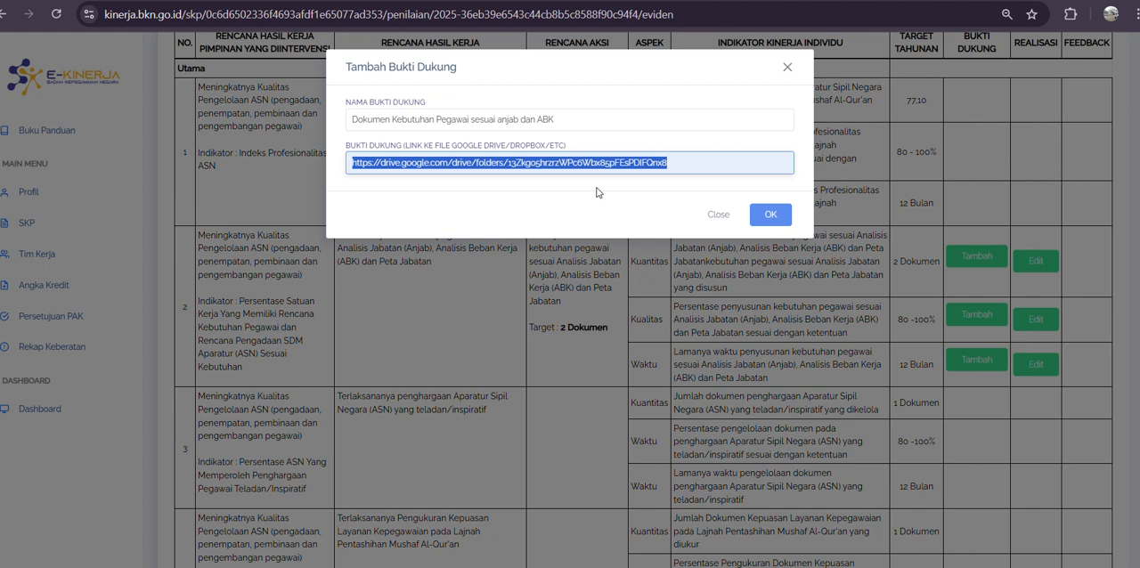
pyautogui.click(769, 218)
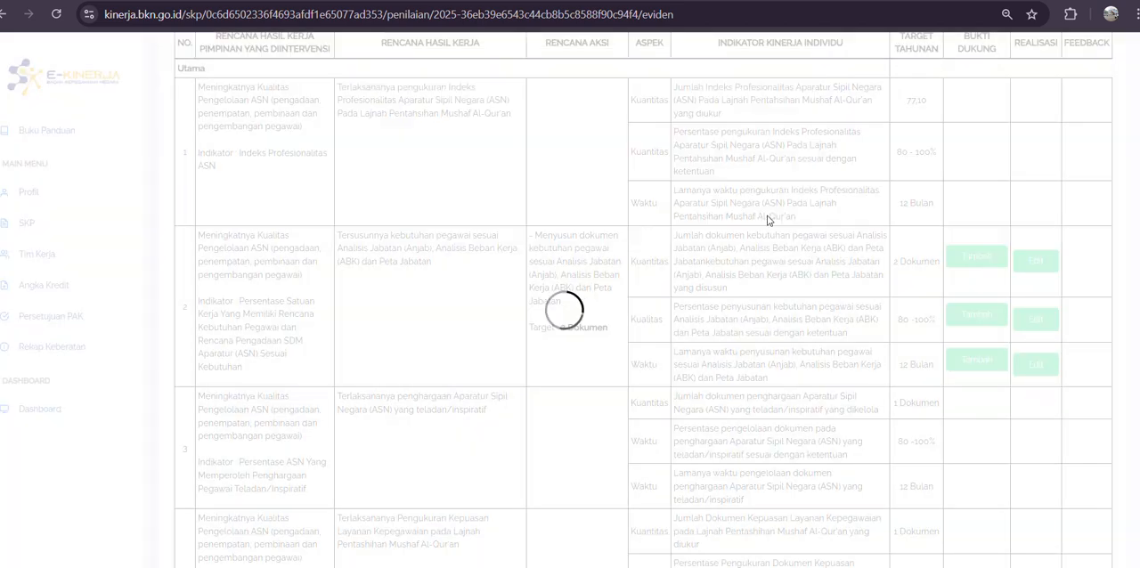
# Step: Edit the Realisasi of work result 2's Kuantitas indicator and enter "1 Dokumen" as the realisation
pyautogui.scroll(-1, 984, 347)
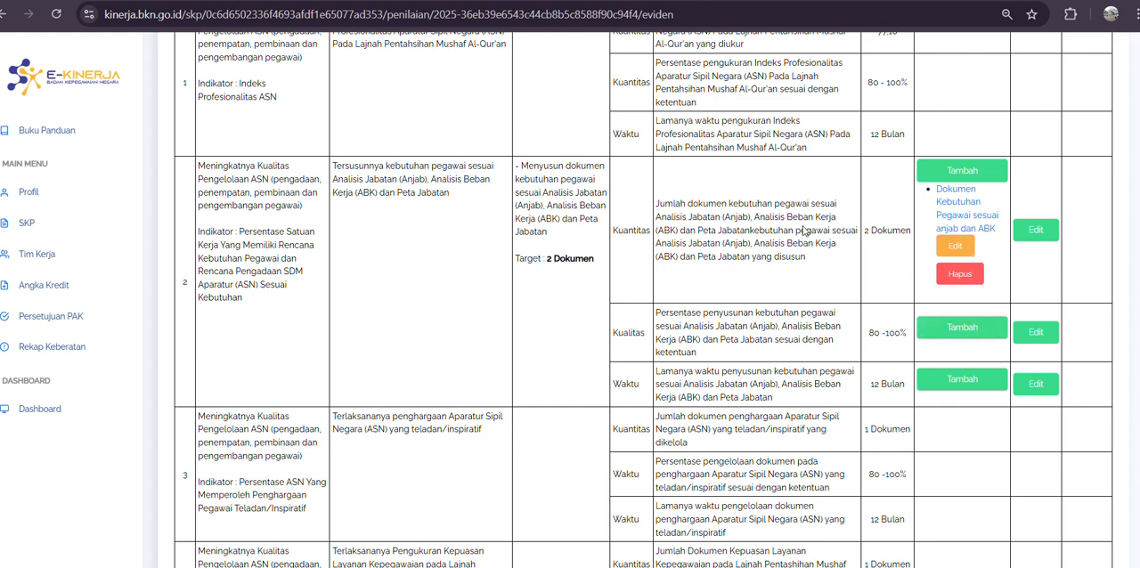
pyautogui.moveTo(868, 232); pyautogui.dragTo(911, 232)
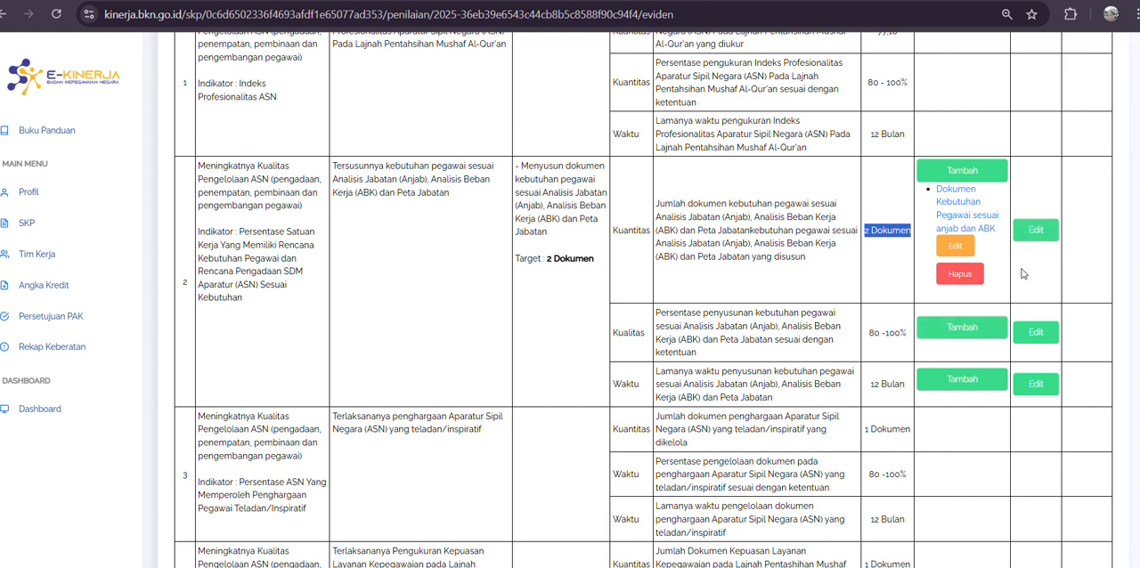
pyautogui.click(1036, 230)
pyautogui.click(417, 113)
pyautogui.write('1')
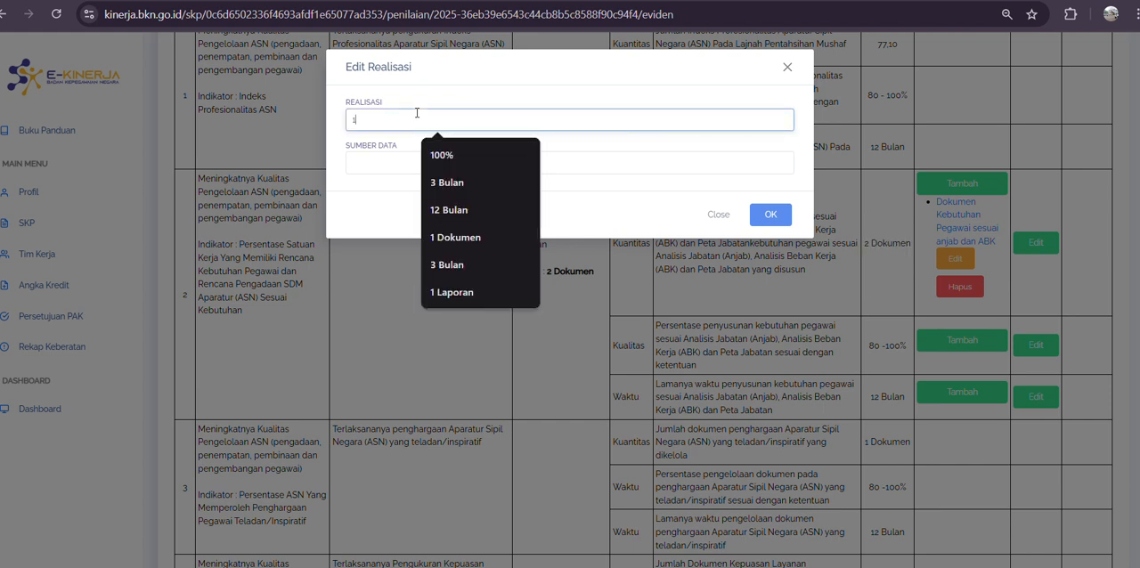
pyautogui.write(' Dokumen')
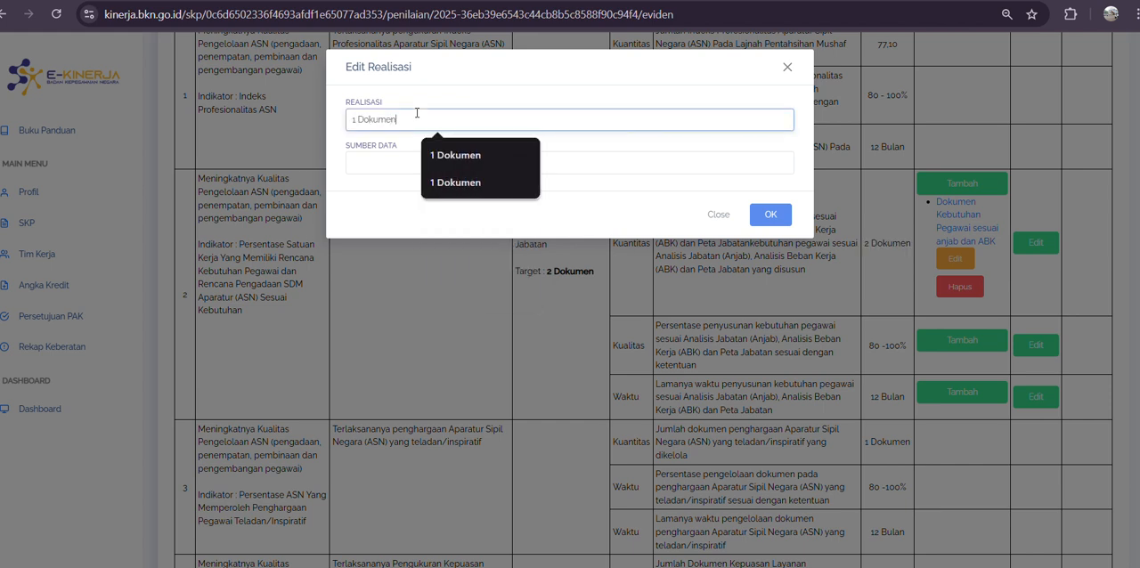
# Step: Enter "Dokumen Kebutruhan Pegawai Sesuai Anjab dan ABK" as the realisation's data source (Sumber Data) and save it
pyautogui.click(398, 162)
pyautogui.write('Dok')
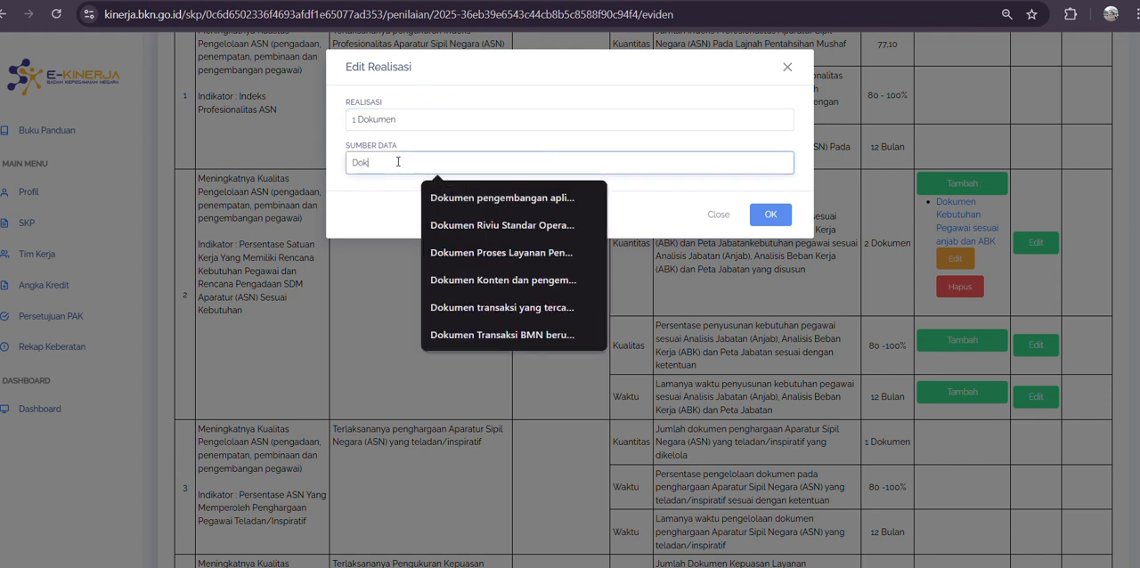
pyautogui.write('umen Kebu')
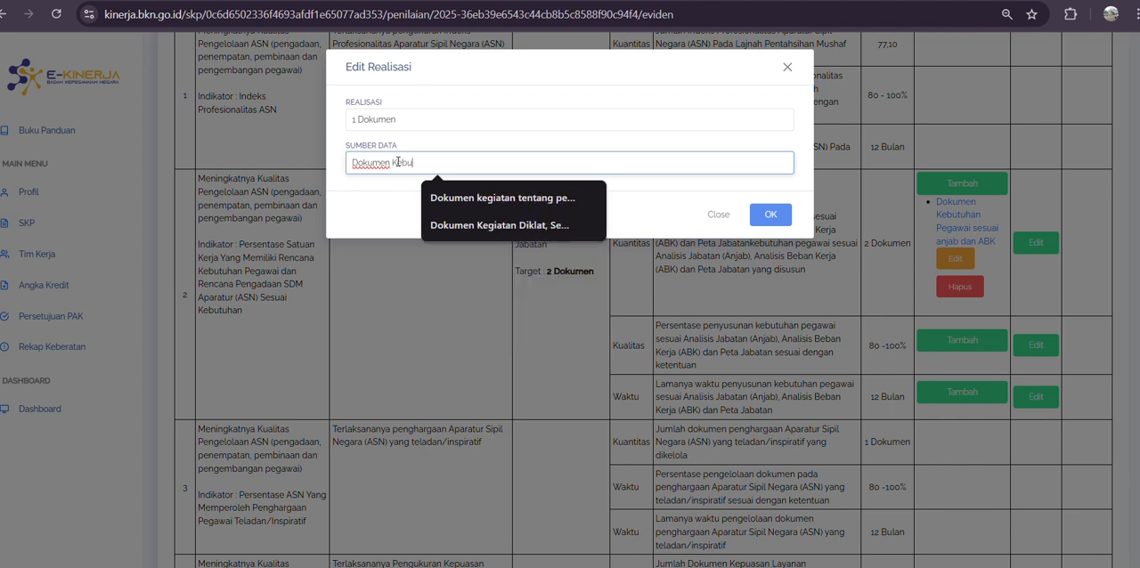
pyautogui.write('tuhan')
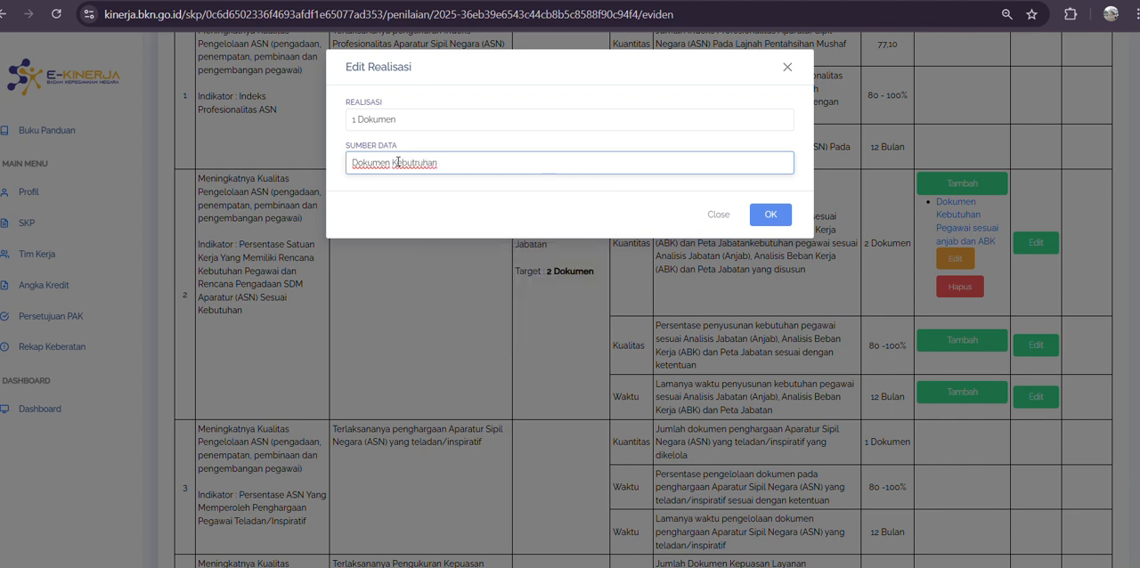
pyautogui.write(' Pegawai Sesuai Anjab dan ABK')
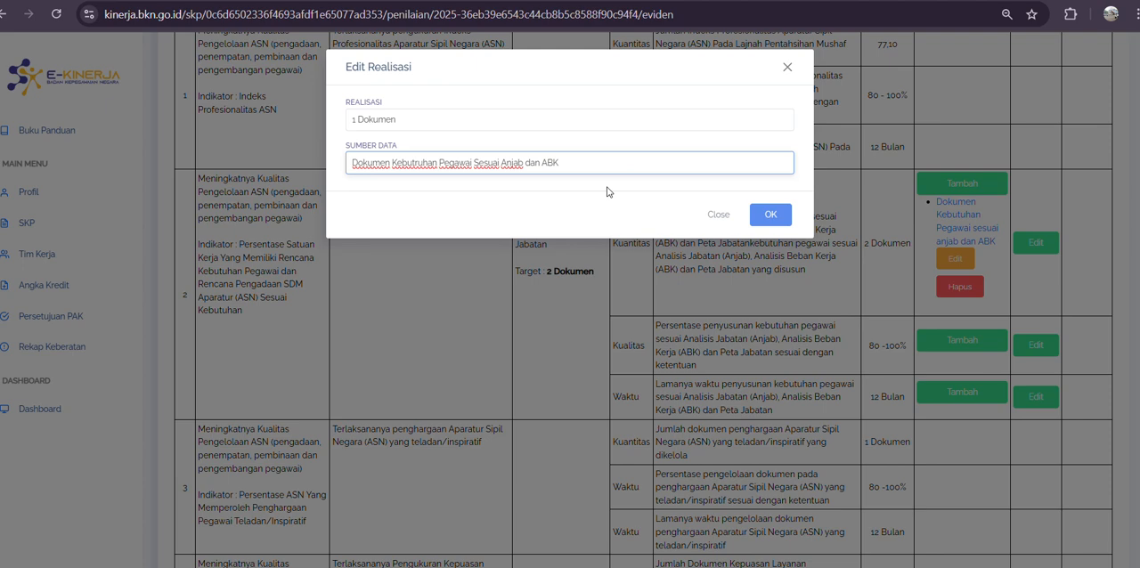
pyautogui.click(760, 214)
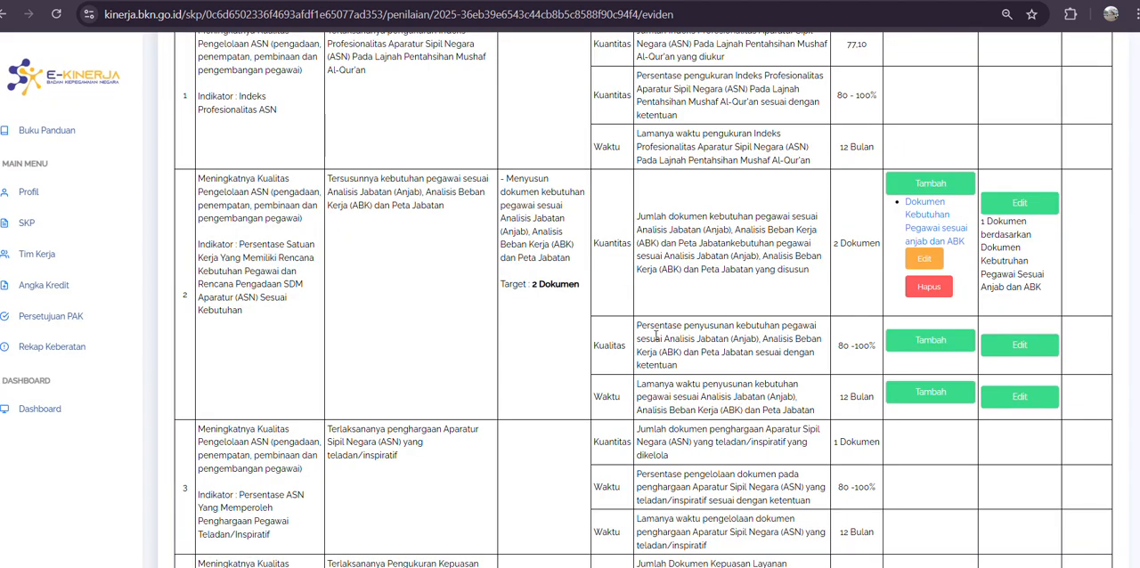
pyautogui.moveTo(643, 334); pyautogui.dragTo(876, 347)
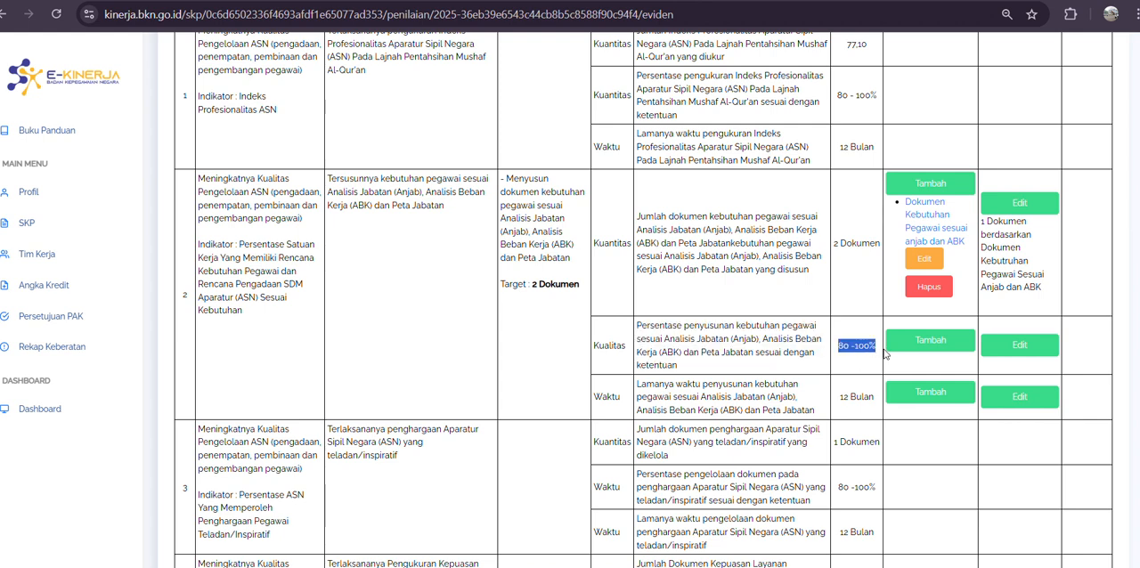
pyautogui.click(932, 342)
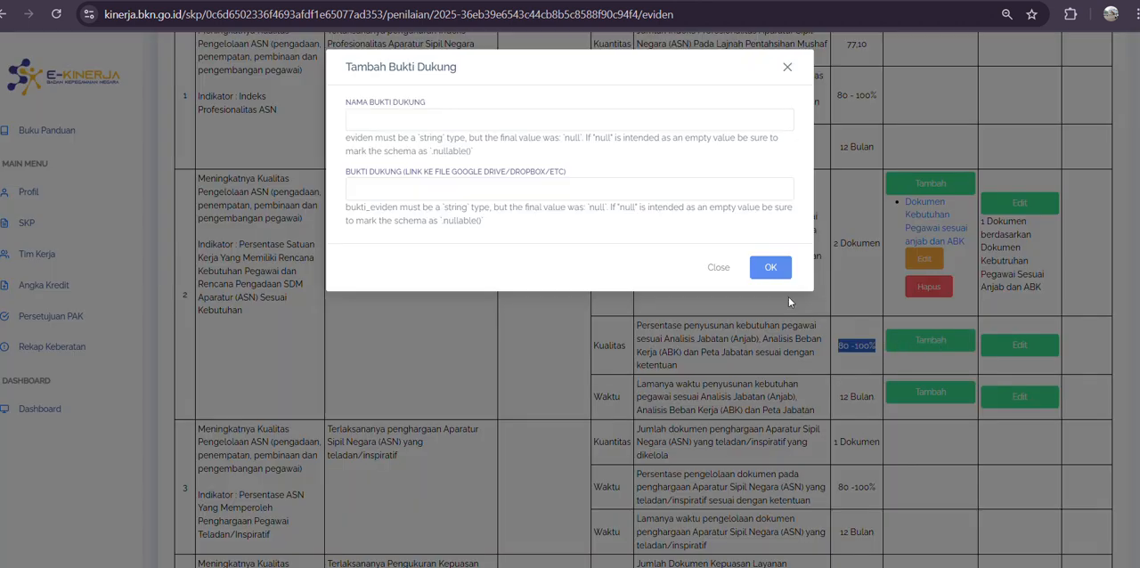
pyautogui.click(717, 268)
# Step: Add supporting evidence named "100%" with a suggested Google Drive folder link to work result 2's Kualitas indicator and save it
pyautogui.scroll(-3, 717, 267)
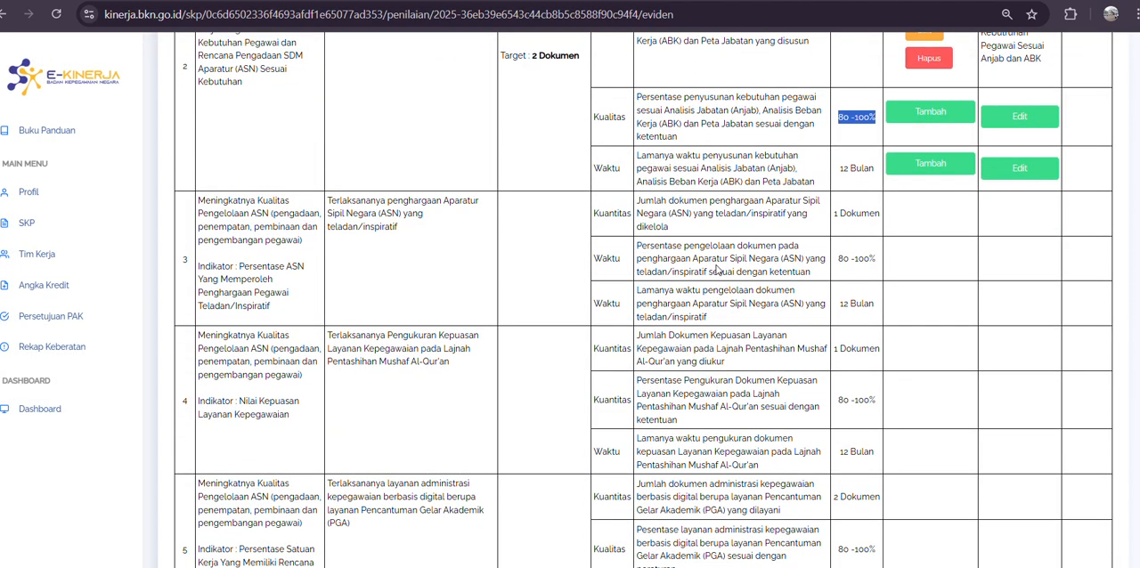
pyautogui.scroll(2, 718, 270)
pyautogui.scroll(-2, 718, 268)
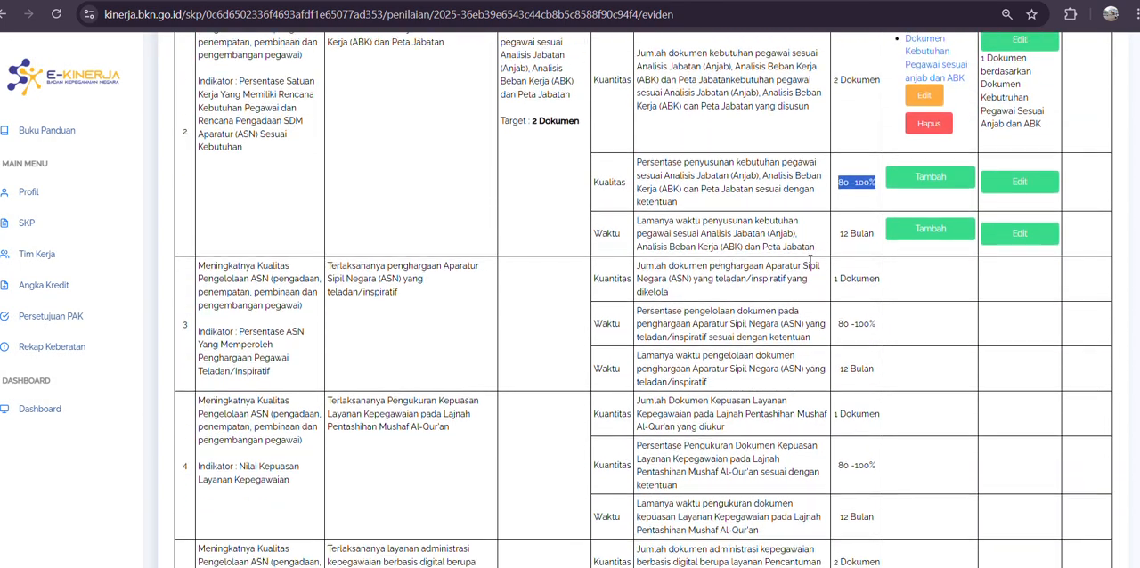
pyautogui.click(913, 113)
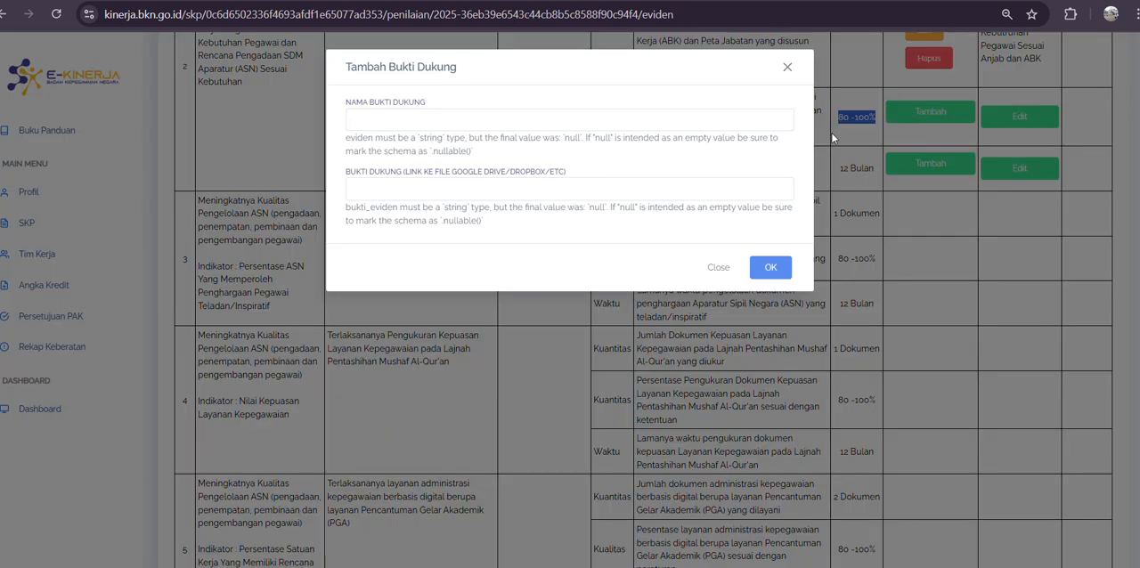
pyautogui.click(467, 123)
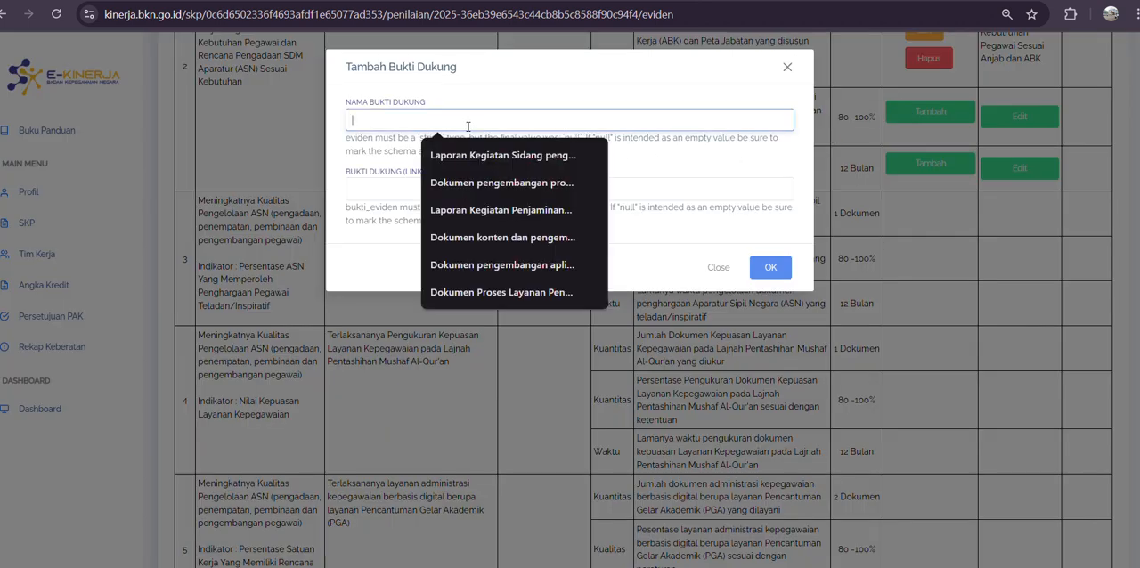
pyautogui.write('100')
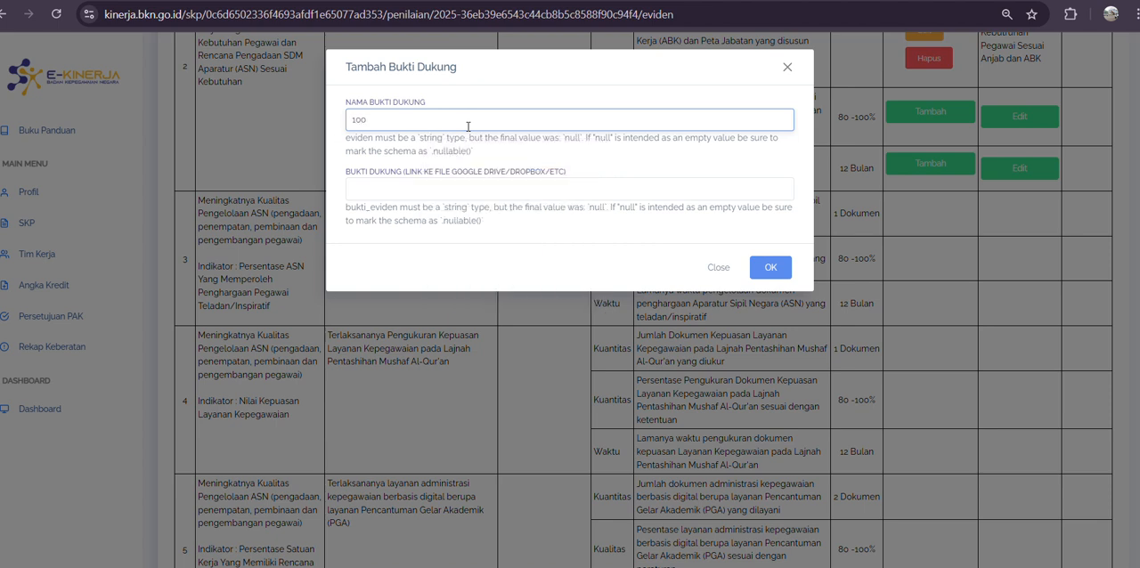
pyautogui.click(442, 186)
pyautogui.click(482, 252)
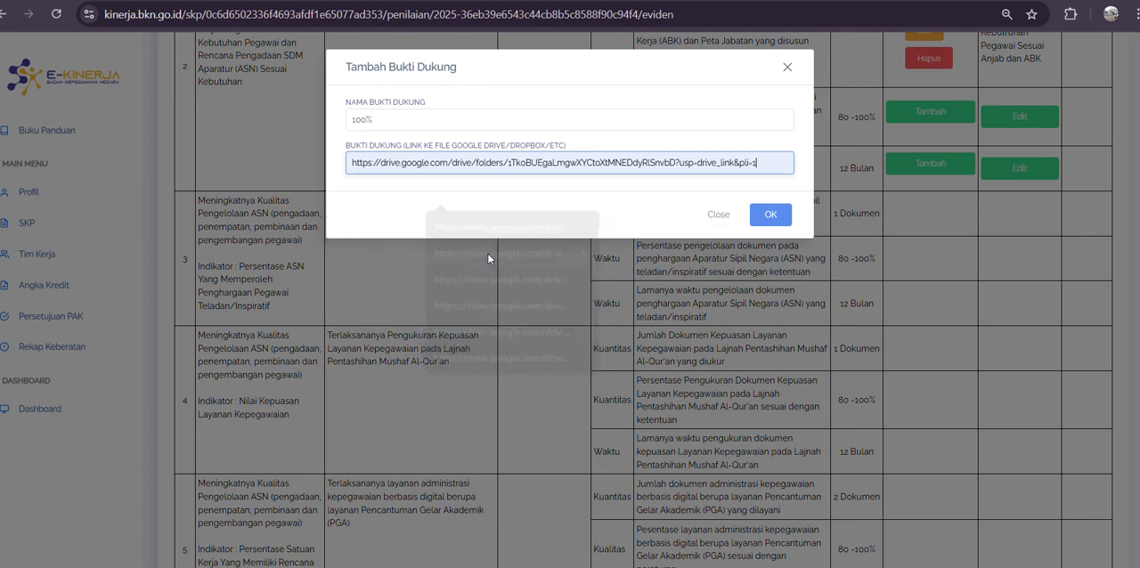
pyautogui.click(771, 241)
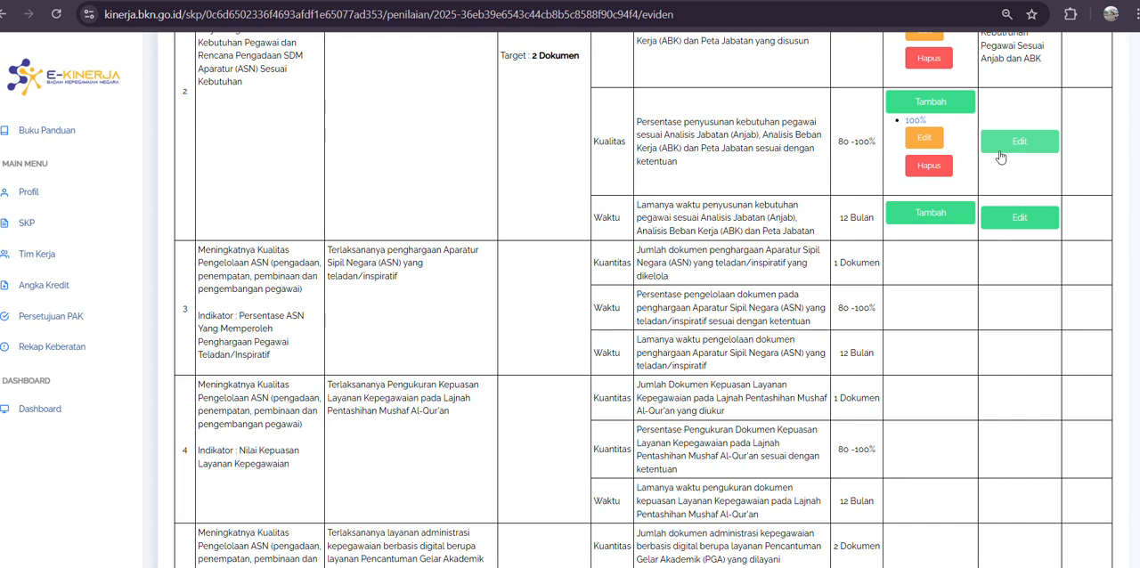
# Step: Rename the Kualitas indicator's supporting evidence as "Dokumen Kebutuhan Pegawai sesuai anjab dan ABK" and save it
pyautogui.click(926, 136)
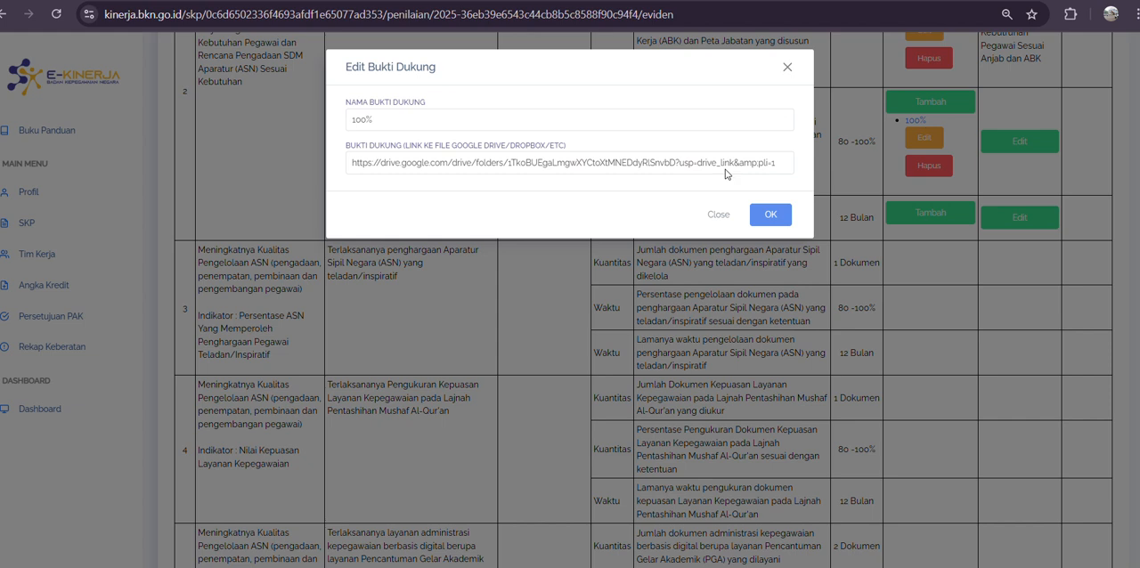
pyautogui.tripleClick(372, 119)
pyautogui.write('D')
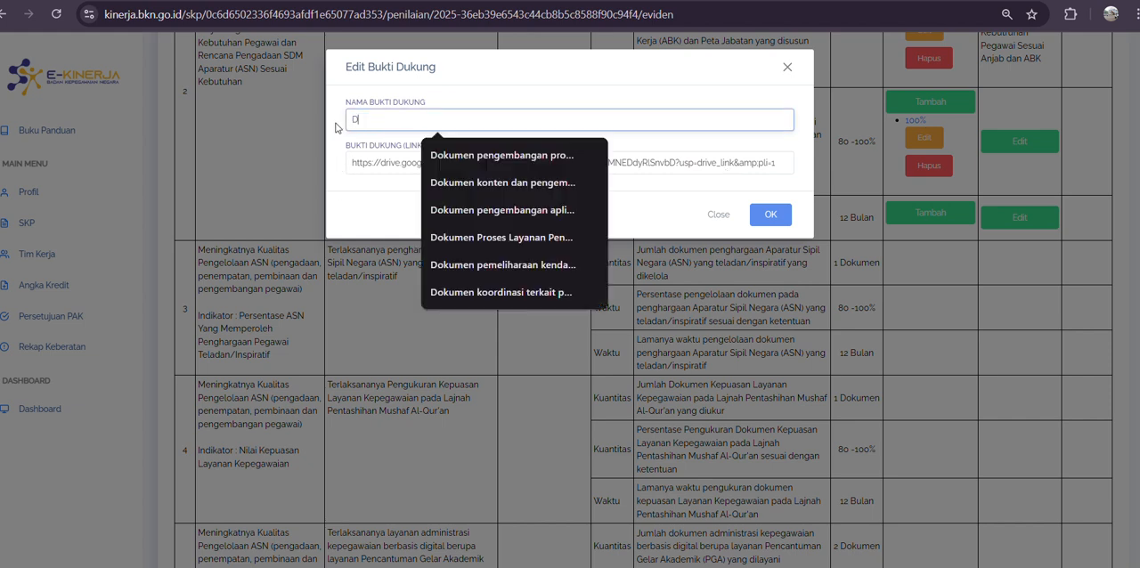
pyautogui.write('Okumen')
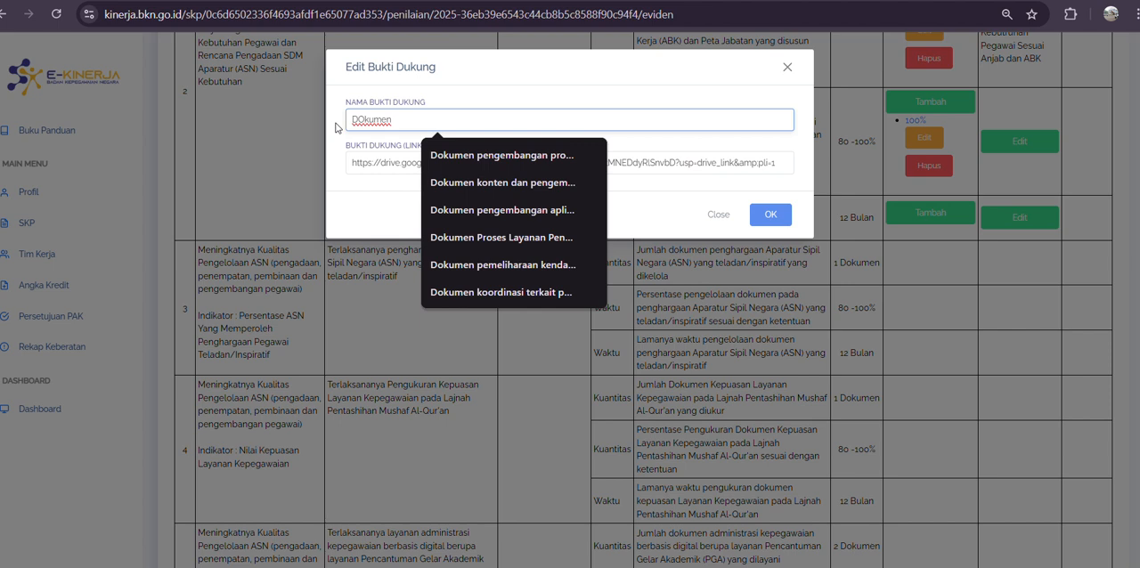
pyautogui.write(' keb')
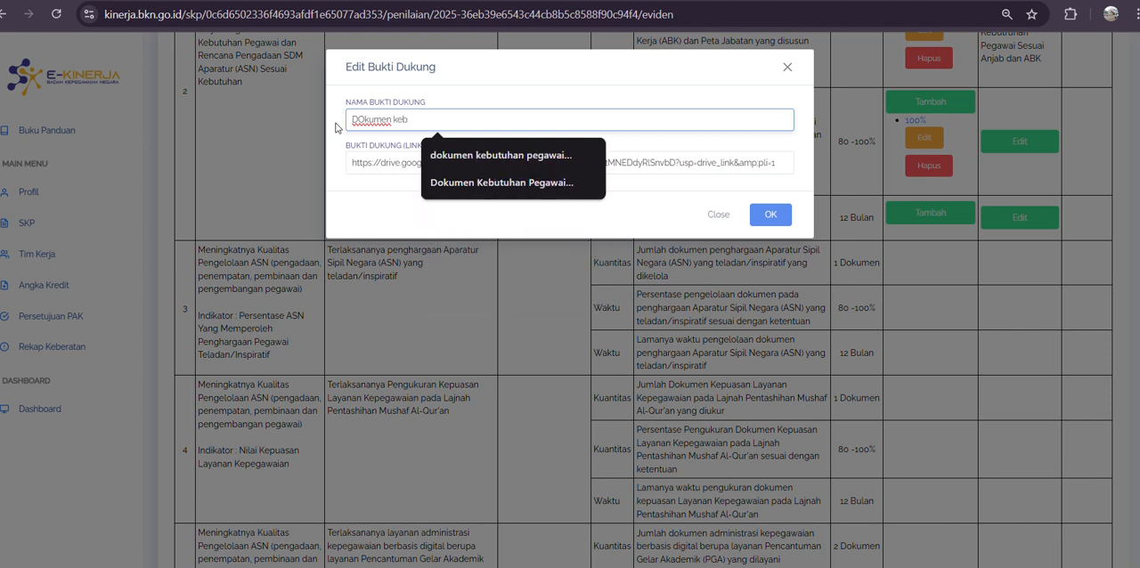
pyautogui.click(487, 182)
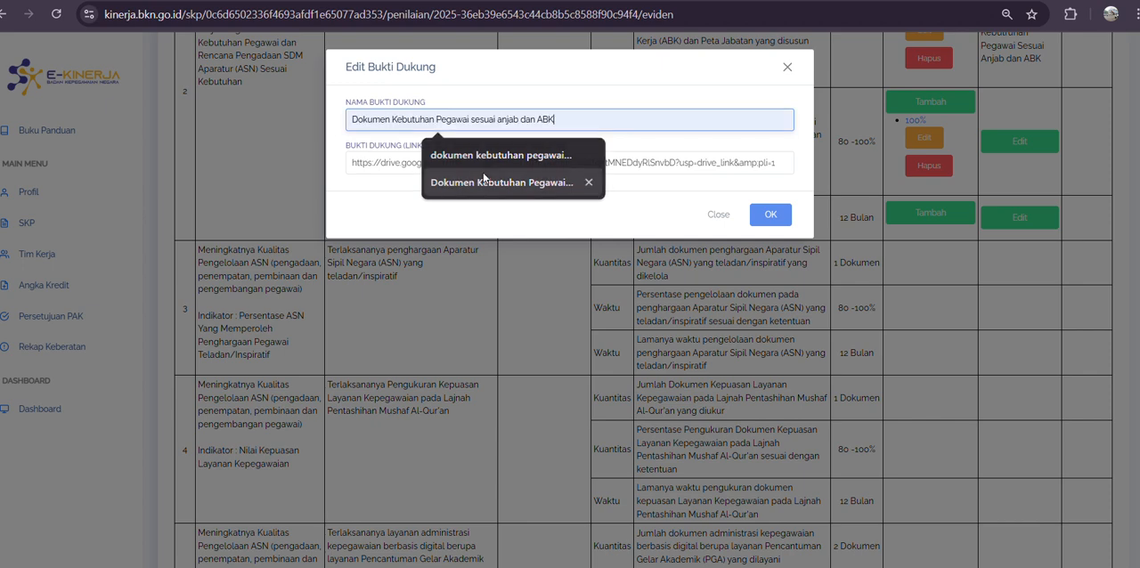
pyautogui.click(770, 214)
# Step: Start new supporting evidence for work result 2's Waktu indicator and name it "Dokumen Kebutuhan Pegawai sesuai anjab dan ABK"
pyautogui.click(928, 255)
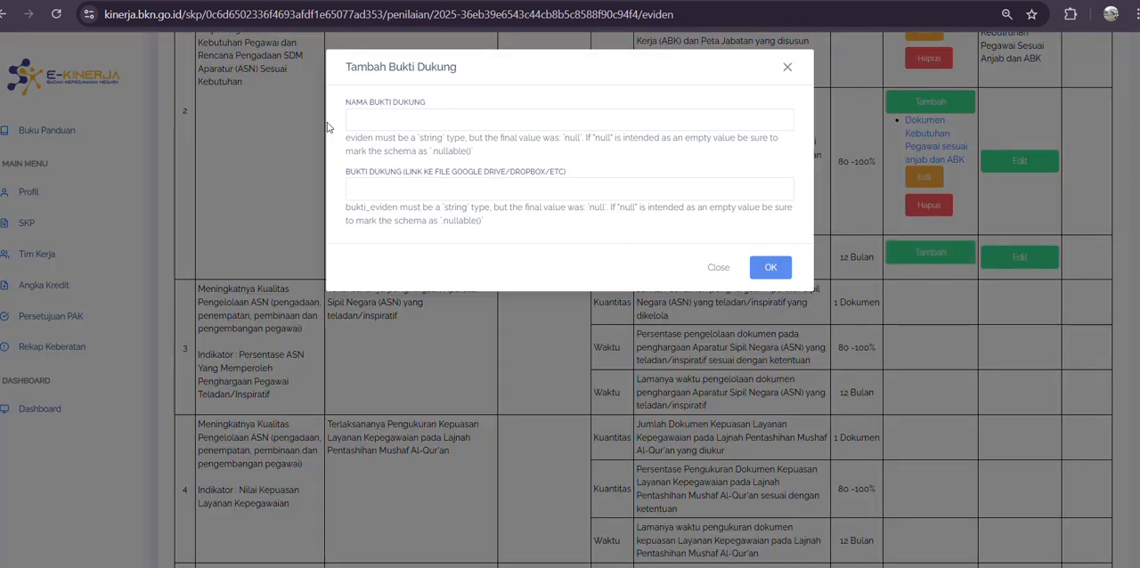
pyautogui.click(383, 115)
pyautogui.write('Doku')
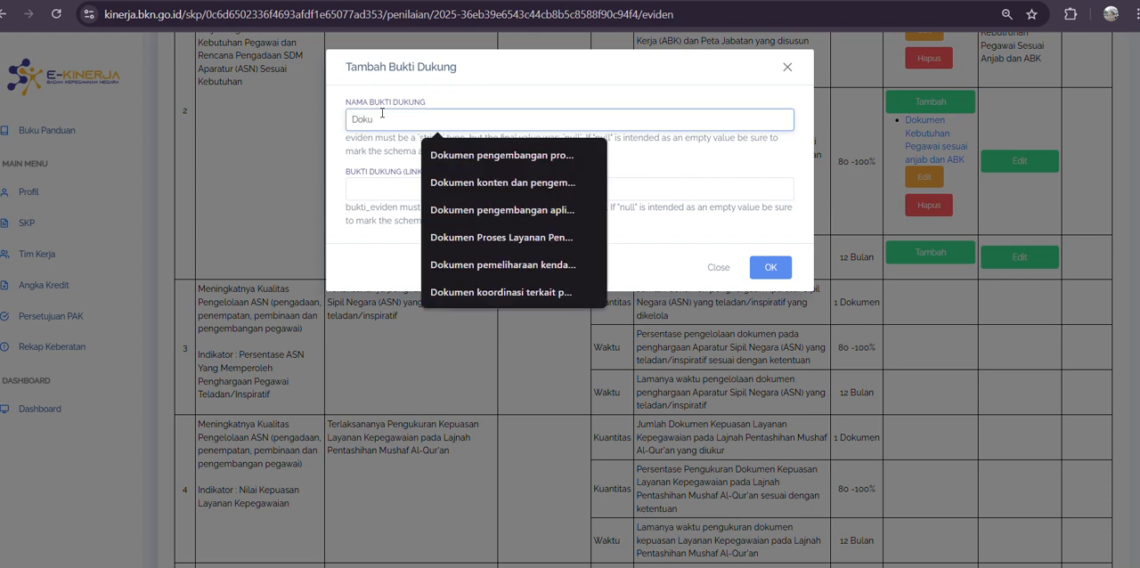
pyautogui.write('men K')
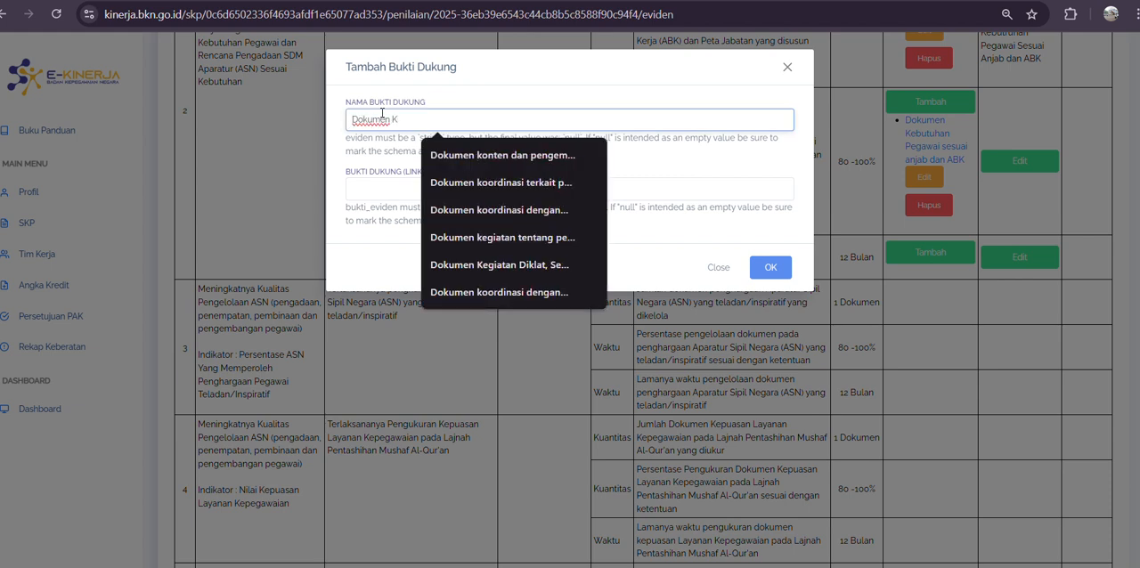
pyautogui.write('ebu')
pyautogui.click(455, 158)
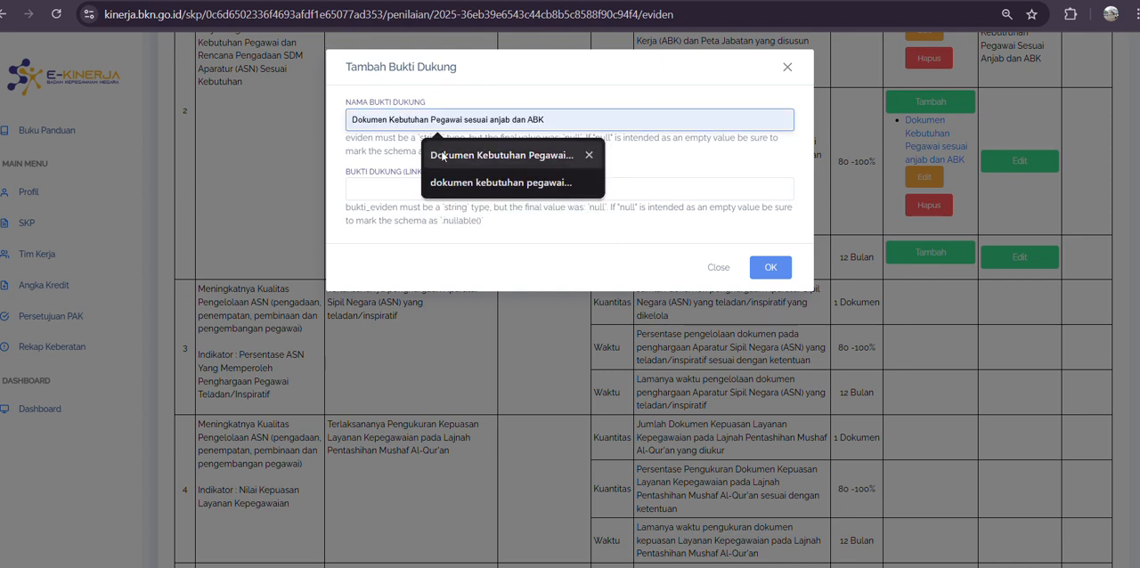
# Step: Fill in the Google Drive link of the Waktu indicator's evidence and save it
pyautogui.click(458, 165)
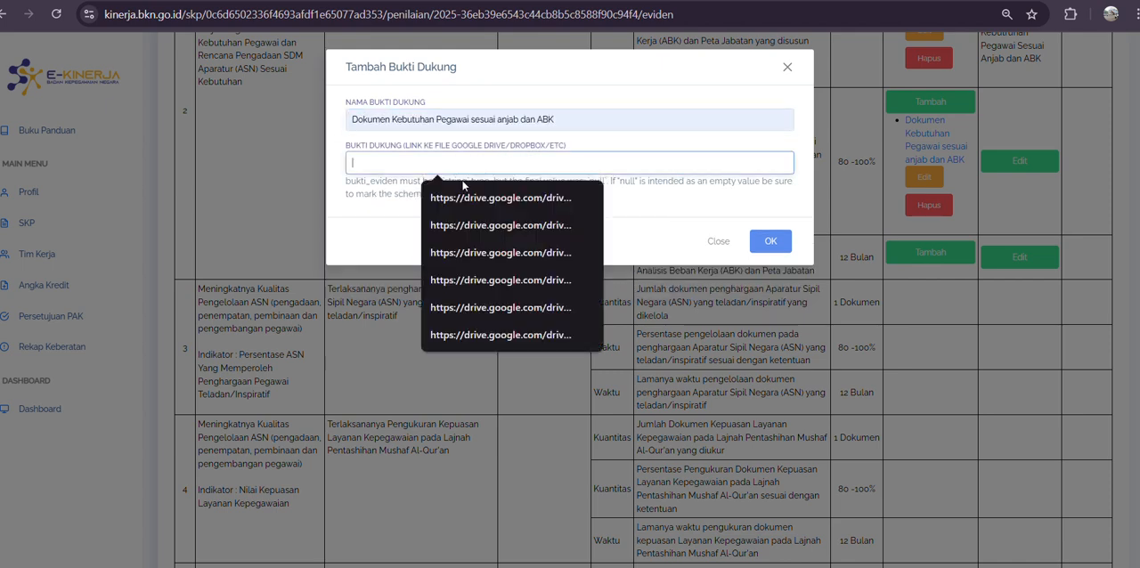
pyautogui.click(770, 215)
pyautogui.moveTo(636, 141); pyautogui.dragTo(770, 155)
# Step: Set the Kualitas indicator's realisation to "90%" with data source "Dokumen Kebutruhan Pegawai Sesuai Anjab dan ABK" and save it
pyautogui.click(1040, 167)
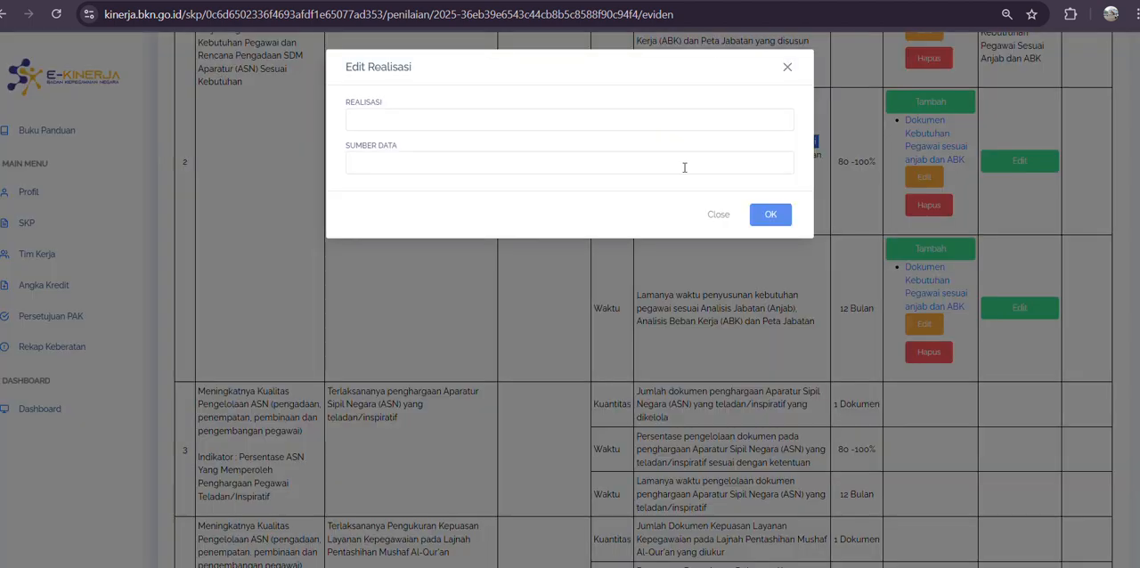
pyautogui.click(477, 119)
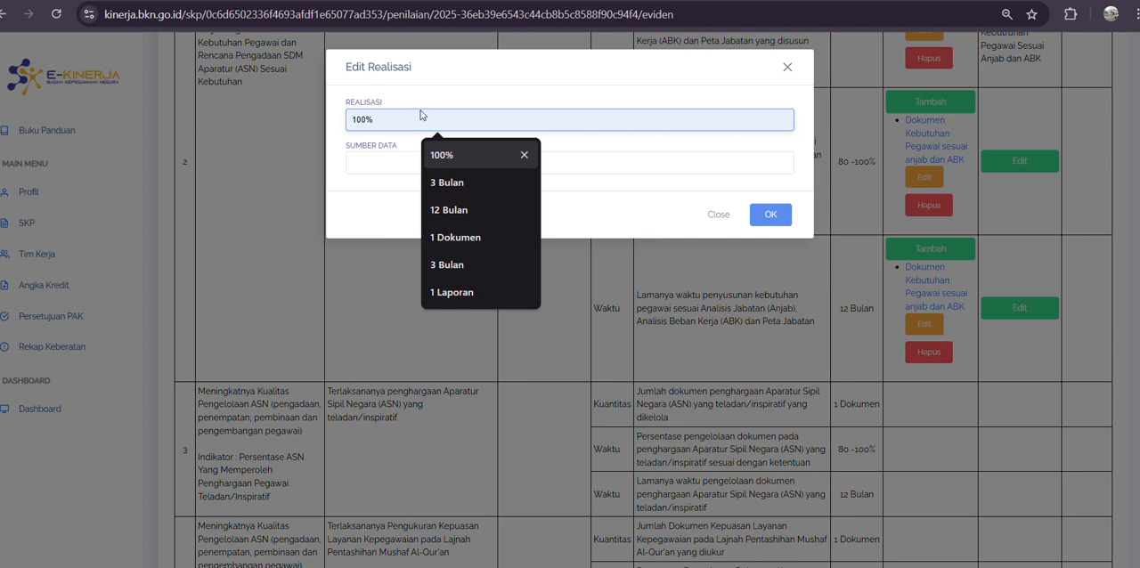
pyautogui.write('90')
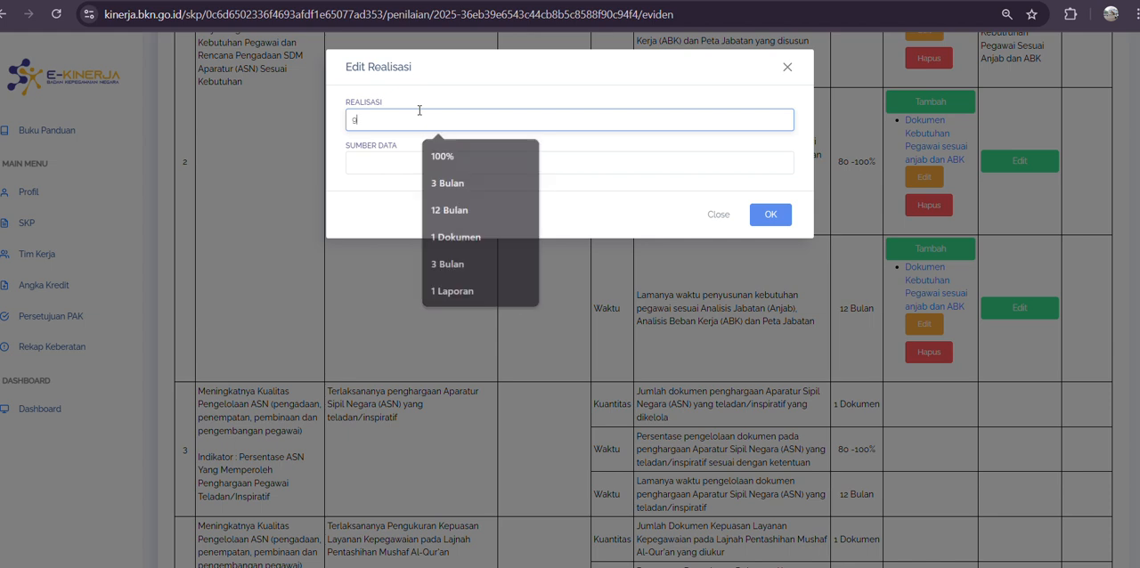
pyautogui.click(415, 157)
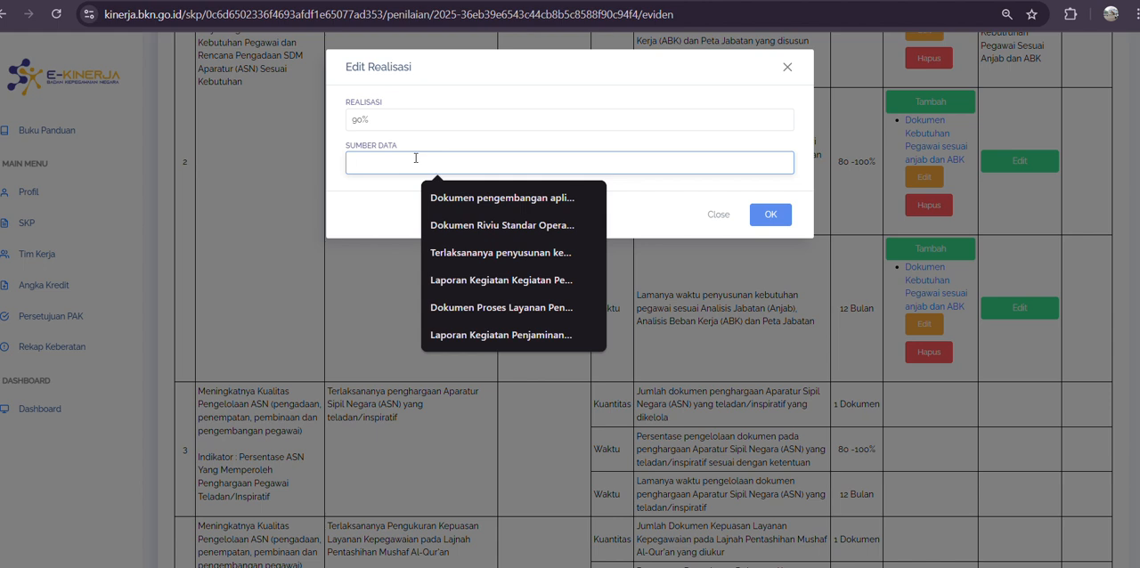
pyautogui.write('Dokumen keb')
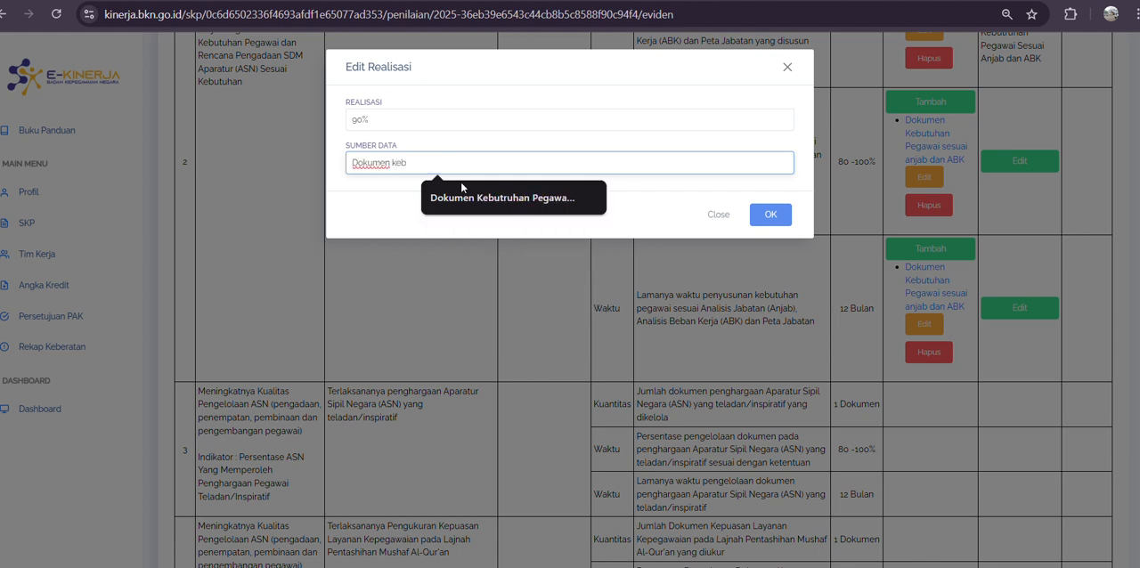
pyautogui.click(460, 182)
pyautogui.click(770, 214)
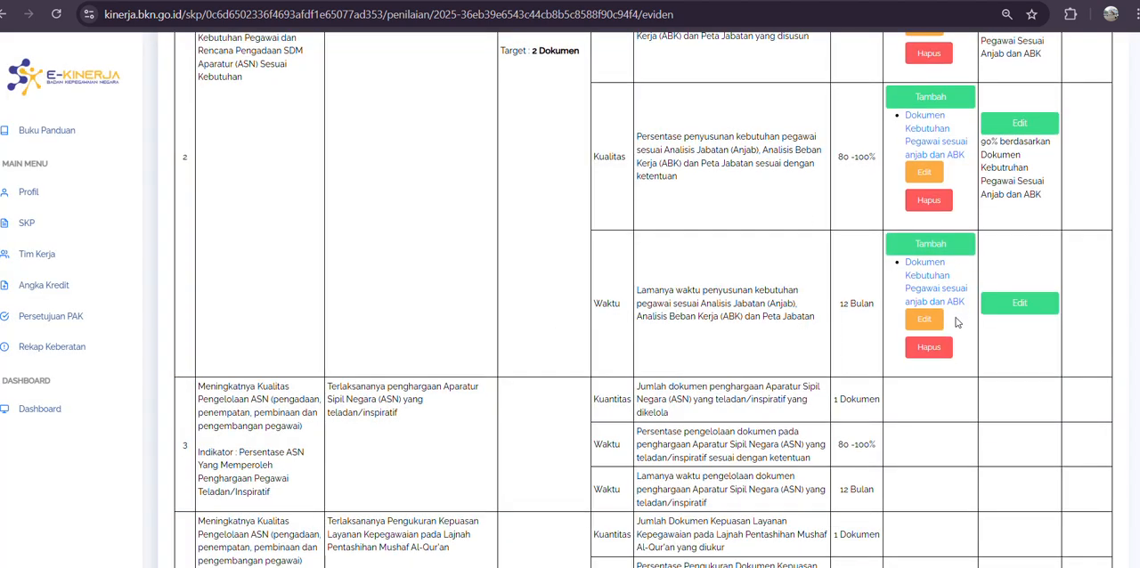
# Step: Edit the Realisasi of work result 2's Waktu indicator and enter "3 Bulan" as the realisation
pyautogui.scroll(-1, 957, 322)
pyautogui.click(999, 239)
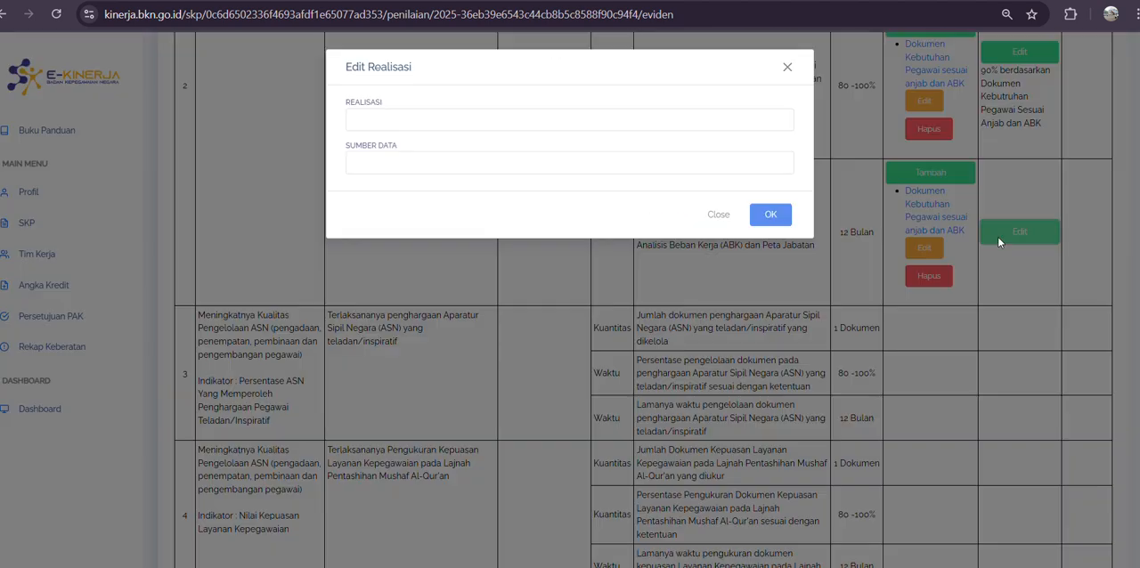
pyautogui.click(362, 121)
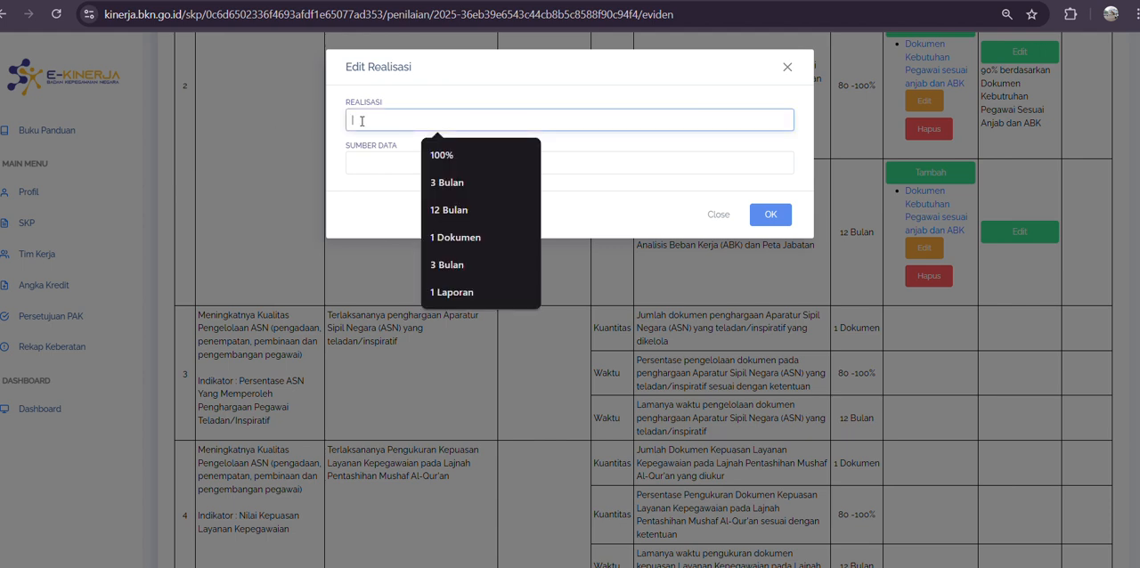
pyautogui.write('3')
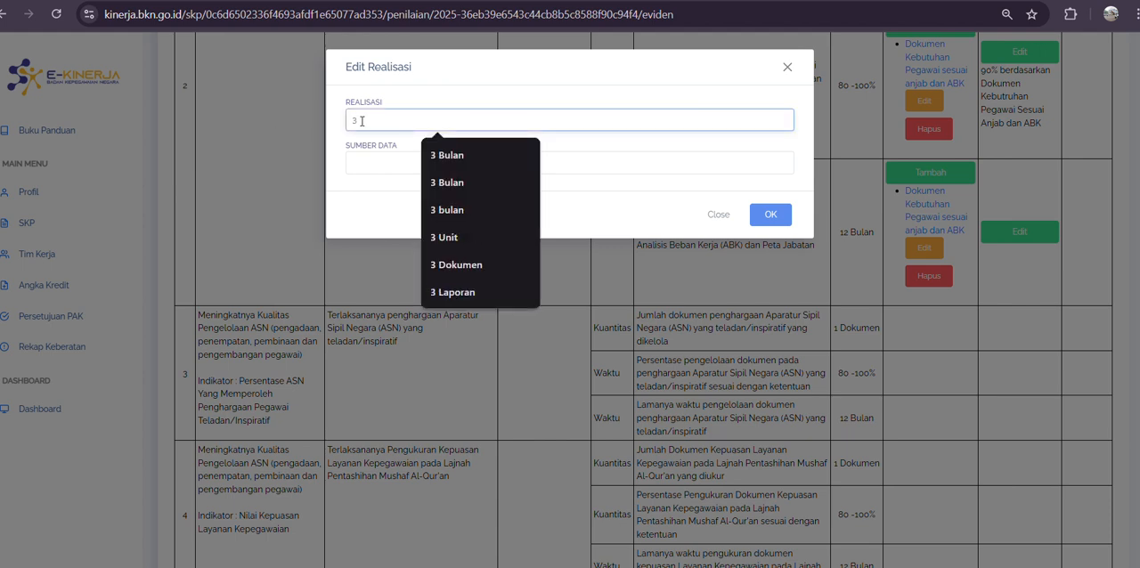
pyautogui.click(448, 156)
# Step: Enter "Dokumen Kebutuhan Pegawai Sesuai Anjab dan ABK" as the Waktu realisation's data source (Sumber Data) and save it
pyautogui.click(395, 161)
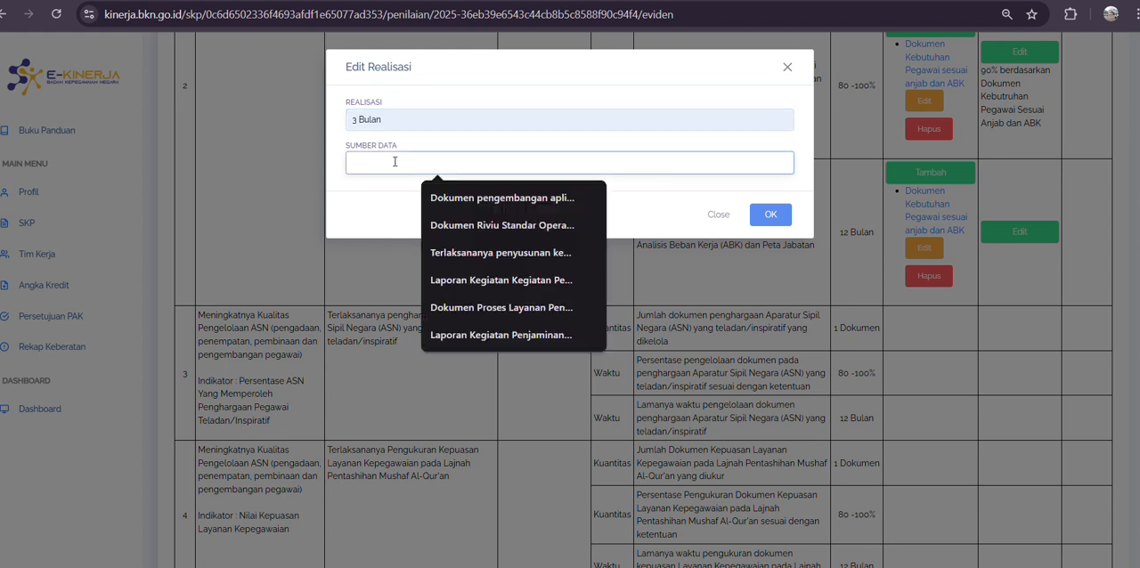
pyautogui.write('Dokumen')
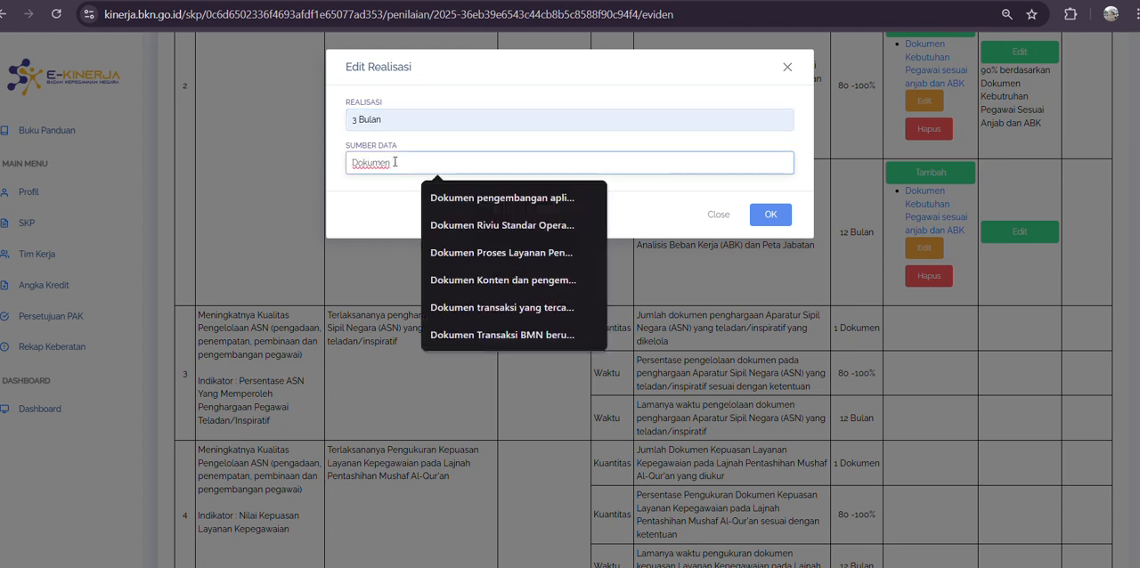
pyautogui.write(' ke')
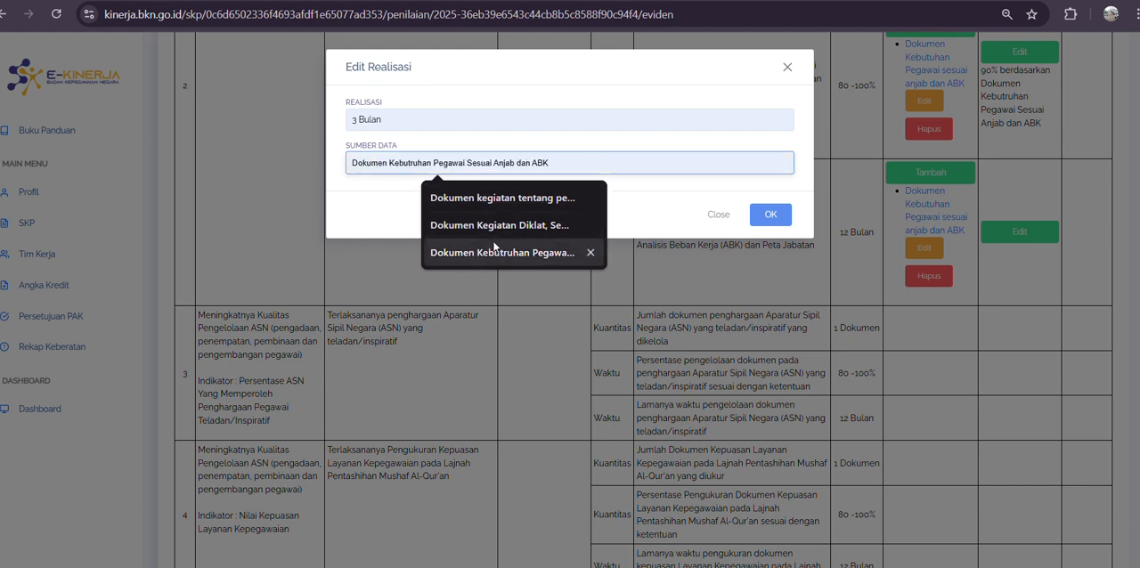
pyautogui.click(481, 252)
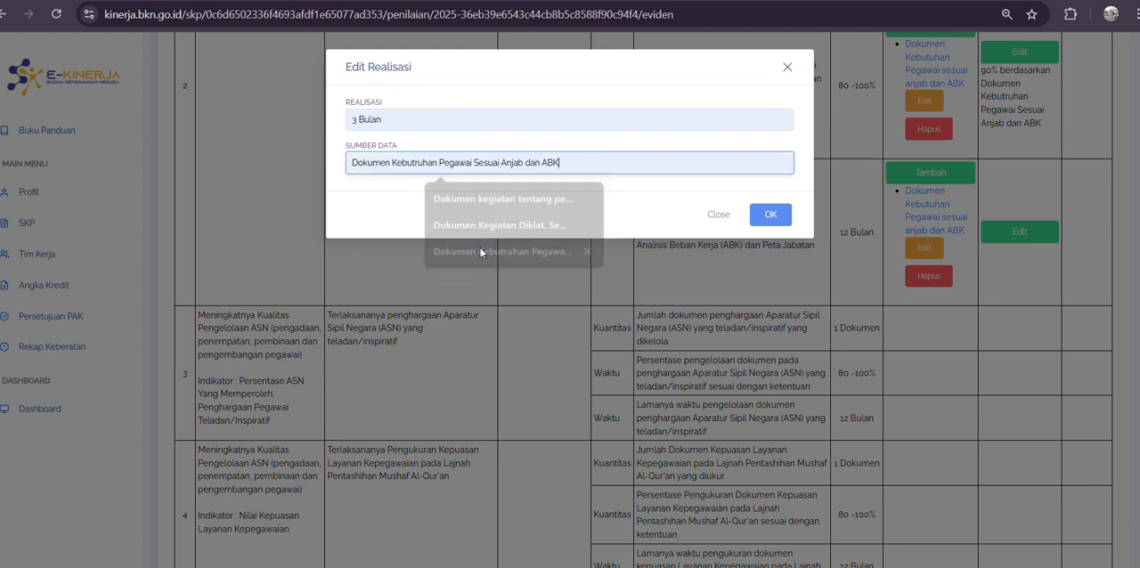
pyautogui.click(416, 162)
pyautogui.press('BackSpace')
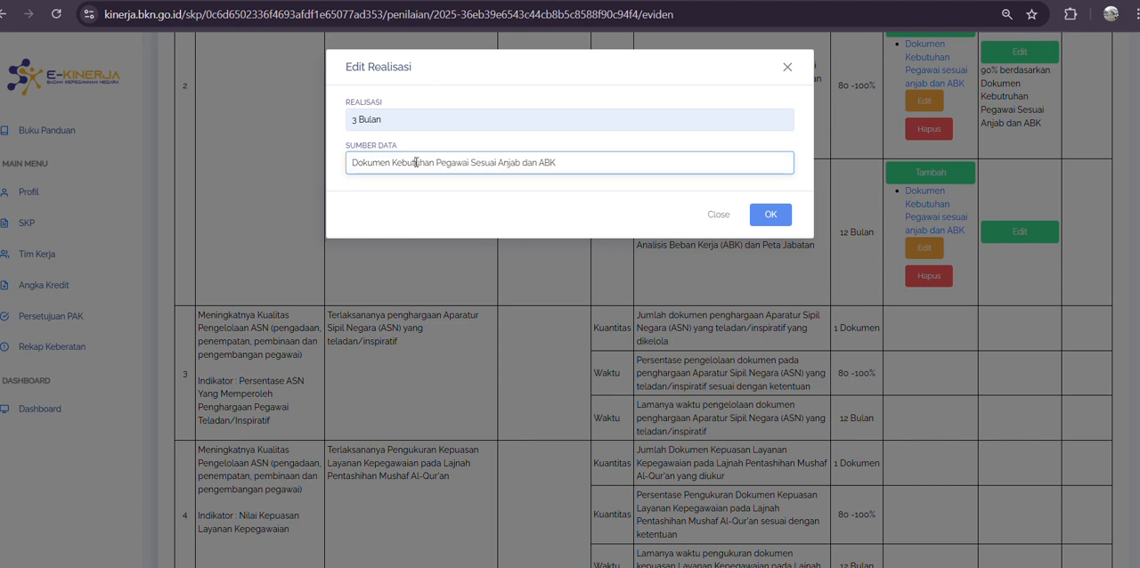
pyautogui.click(779, 218)
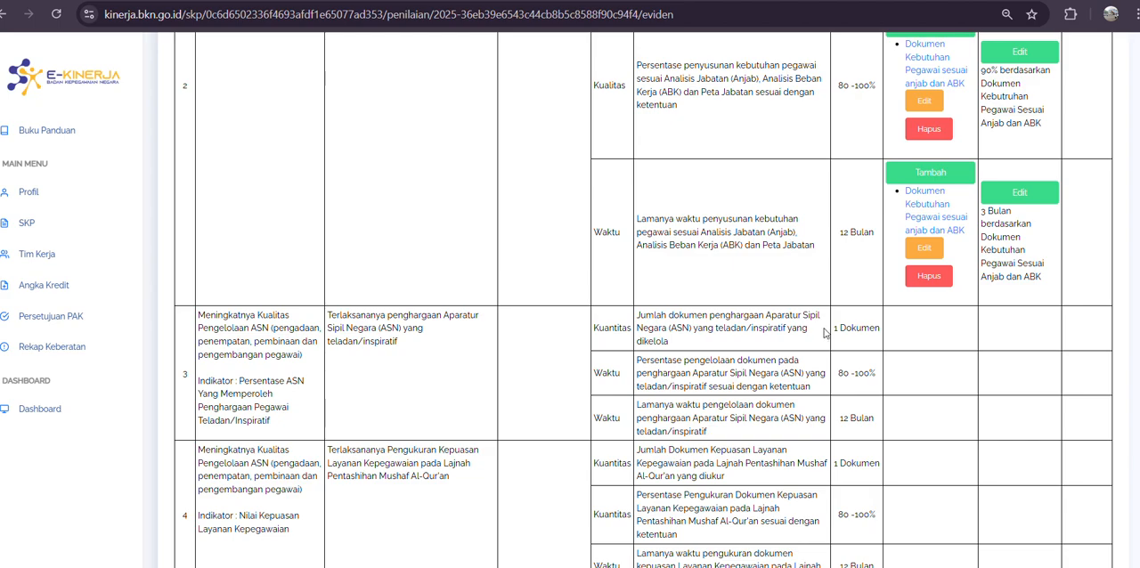
pyautogui.scroll(-15, 822, 335)
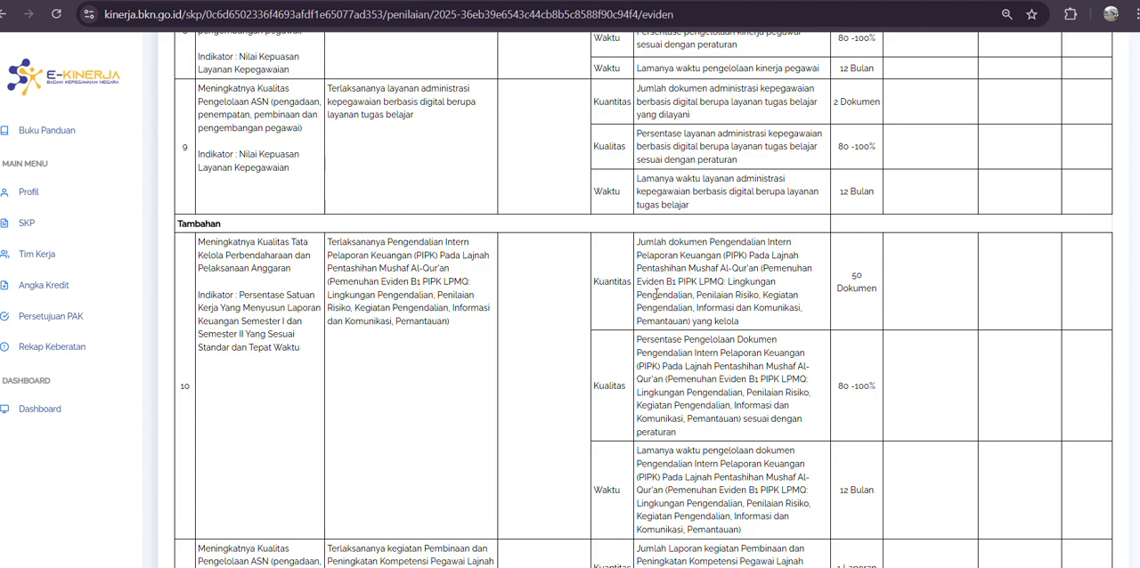
pyautogui.scroll(15, 488, 307)
pyautogui.scroll(-5, 488, 313)
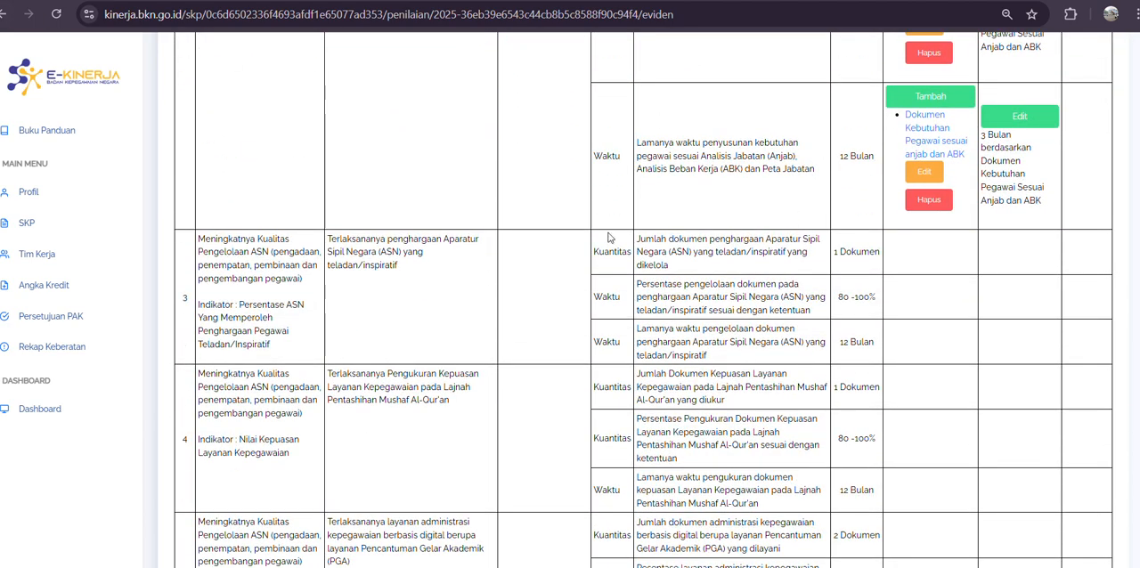
pyautogui.scroll(5, 735, 214)
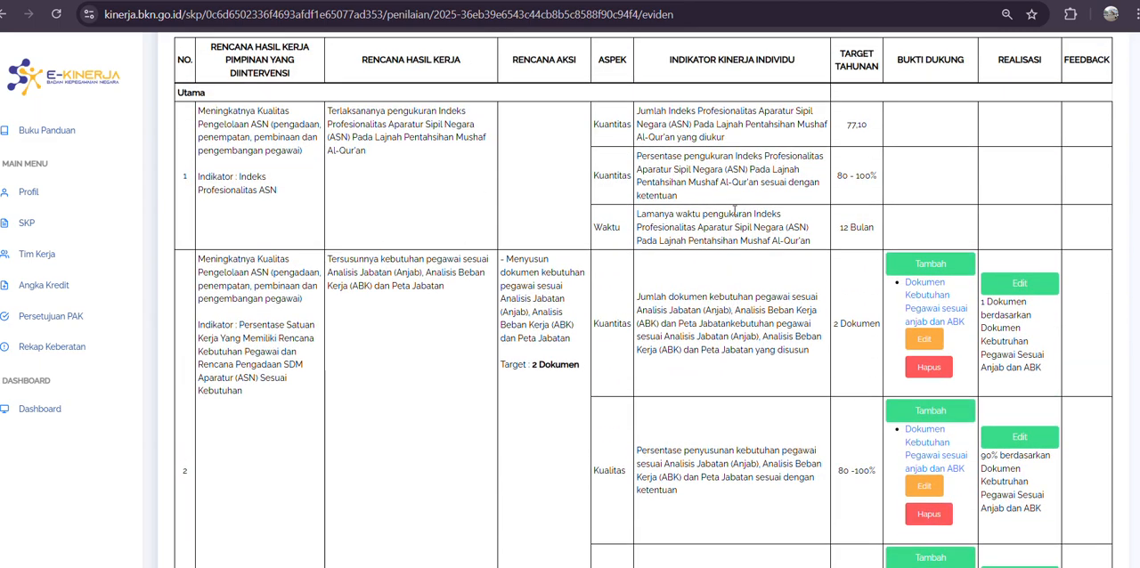
# Step: Review the Bukti Dukung and Realisasi columns for all work results in the Hasil Kerja table
pyautogui.scroll(4, 736, 214)
pyautogui.scroll(-4, 736, 214)
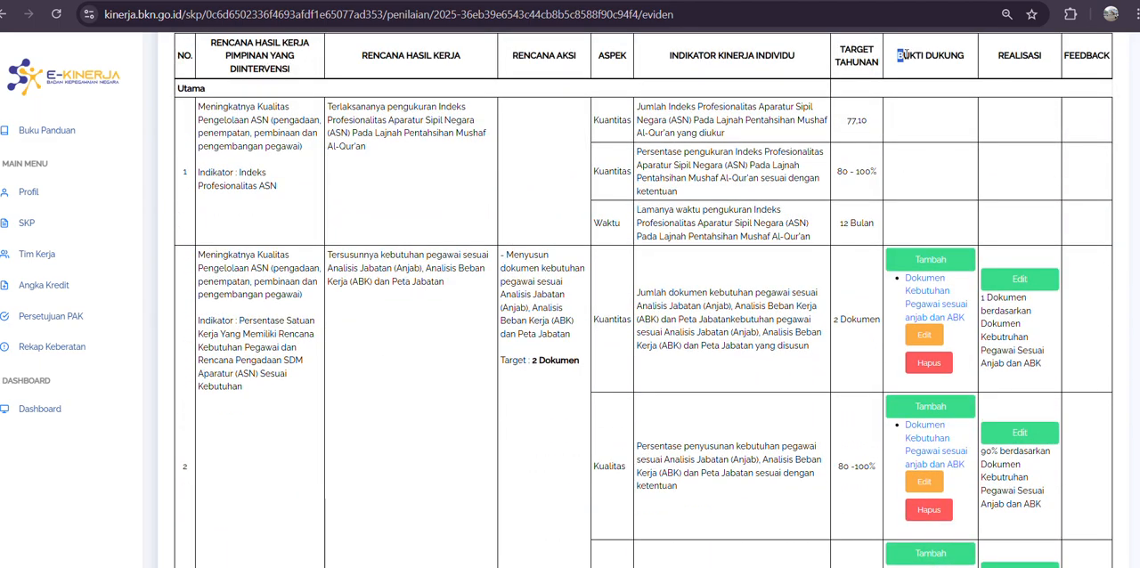
pyautogui.moveTo(905, 55); pyautogui.dragTo(975, 457)
pyautogui.scroll(-14, 975, 456)
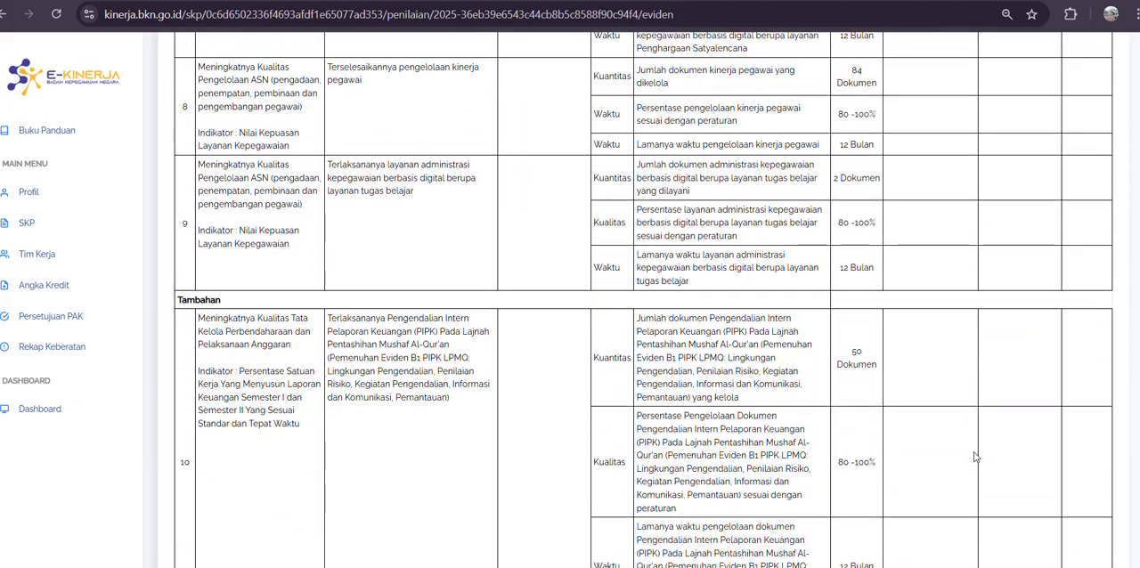
pyautogui.scroll(16, 975, 457)
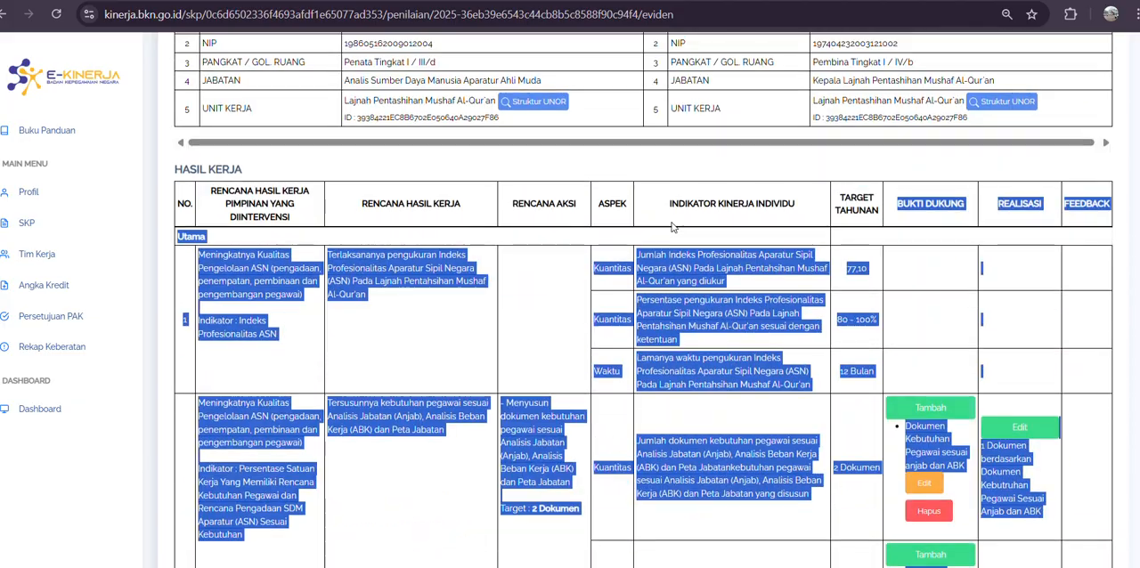
pyautogui.scroll(-4, 672, 227)
# Step: Return to the SKP list and open the Penilaian page of the 1 Januari 2025 - 31 Desember 2025 period
pyautogui.click(31, 233)
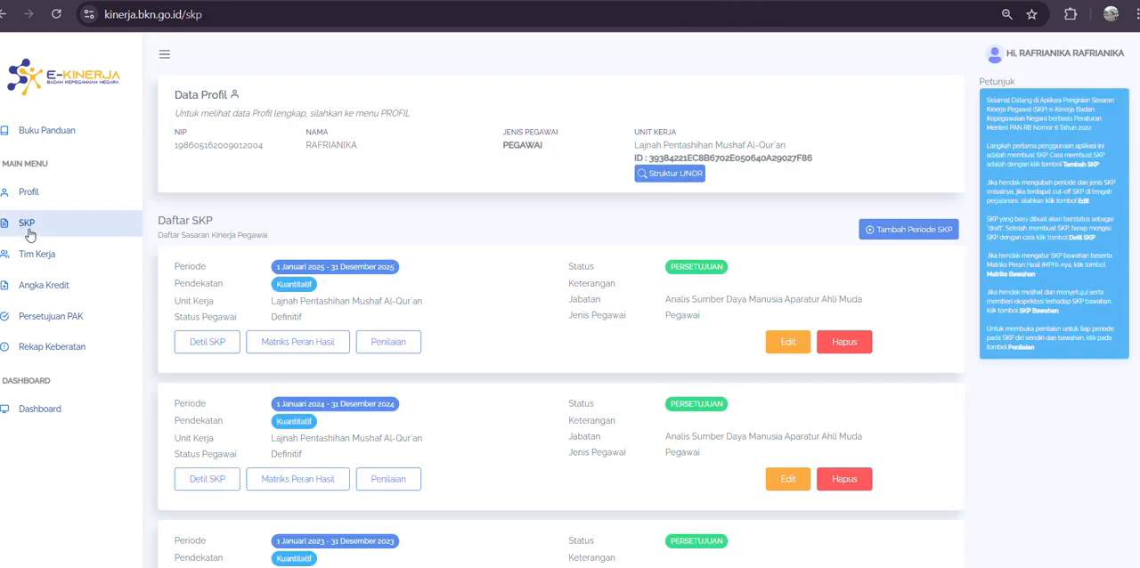
pyautogui.scroll(-2, 395, 348)
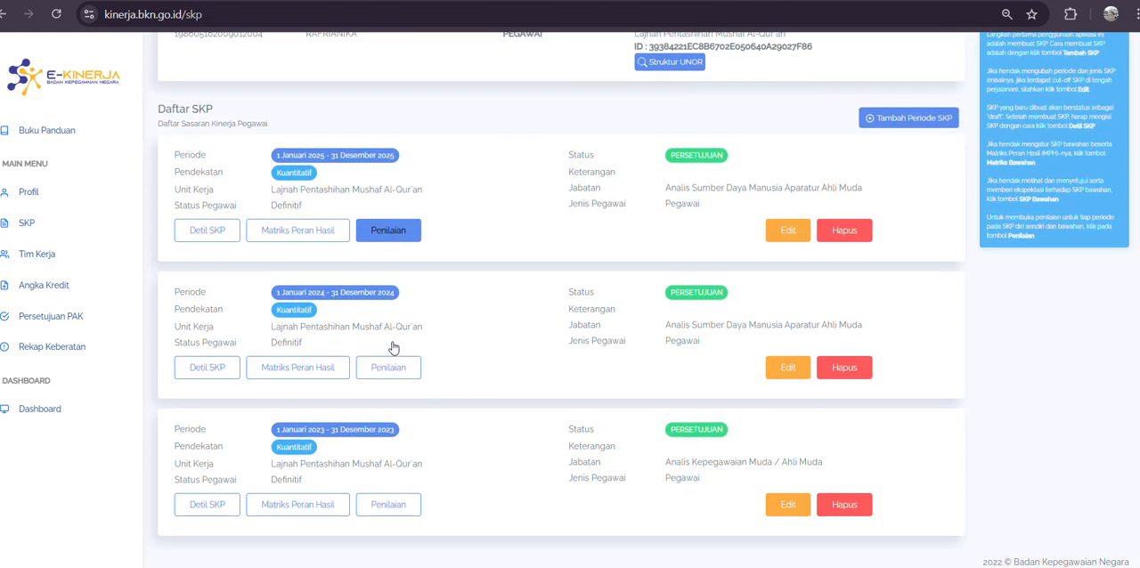
pyautogui.click(390, 234)
pyautogui.scroll(-5, 425, 281)
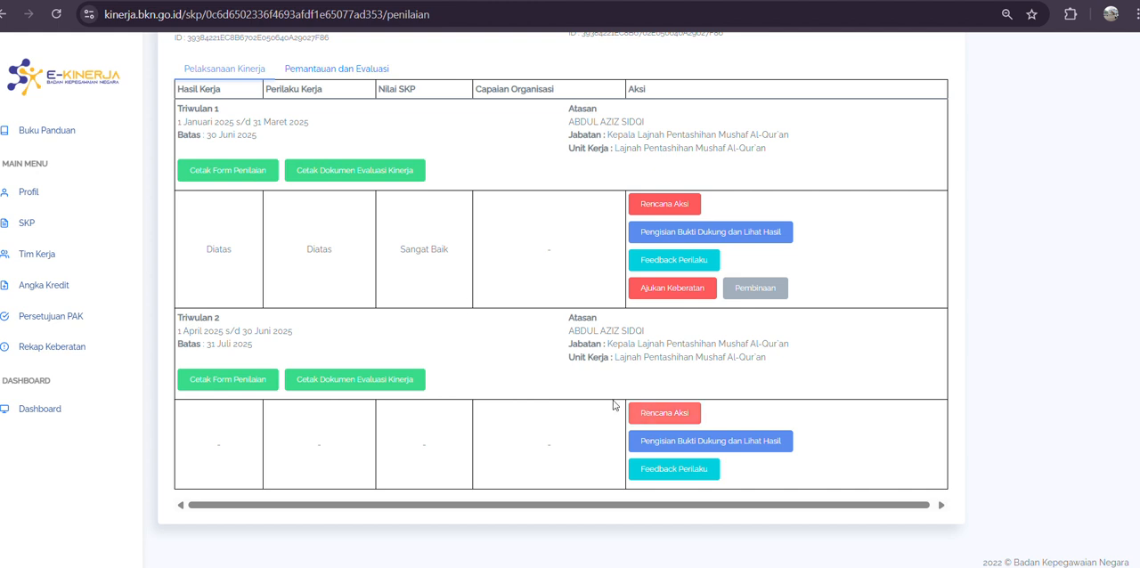
# Step: Open Triwulan 2's Pengisian Bukti Dukung dan Lihat Hasil page and check the evidence and realisations of work result 2
pyautogui.click(673, 452)
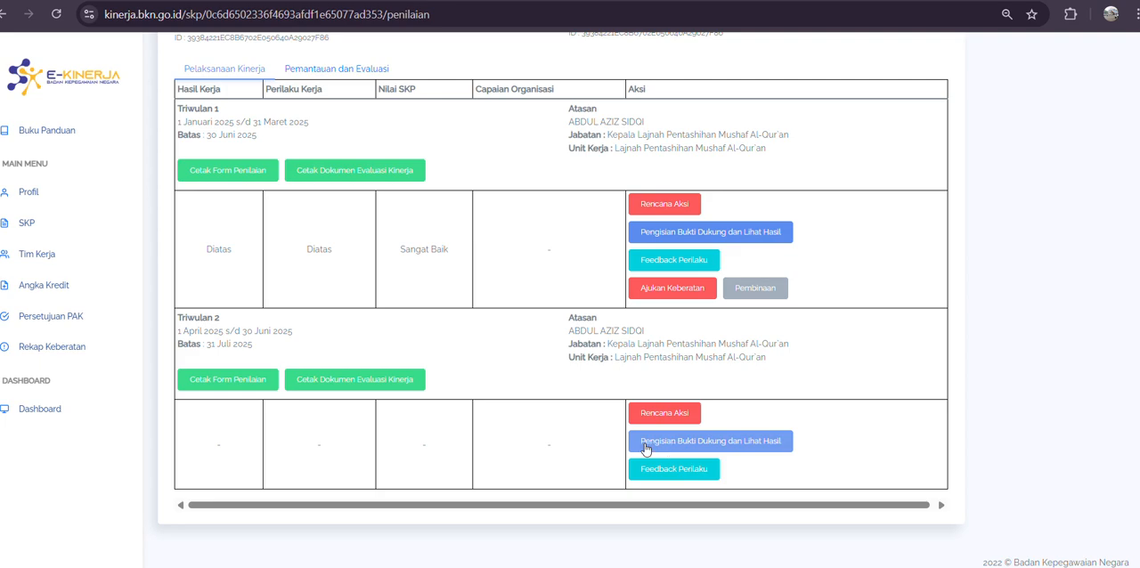
pyautogui.click(687, 450)
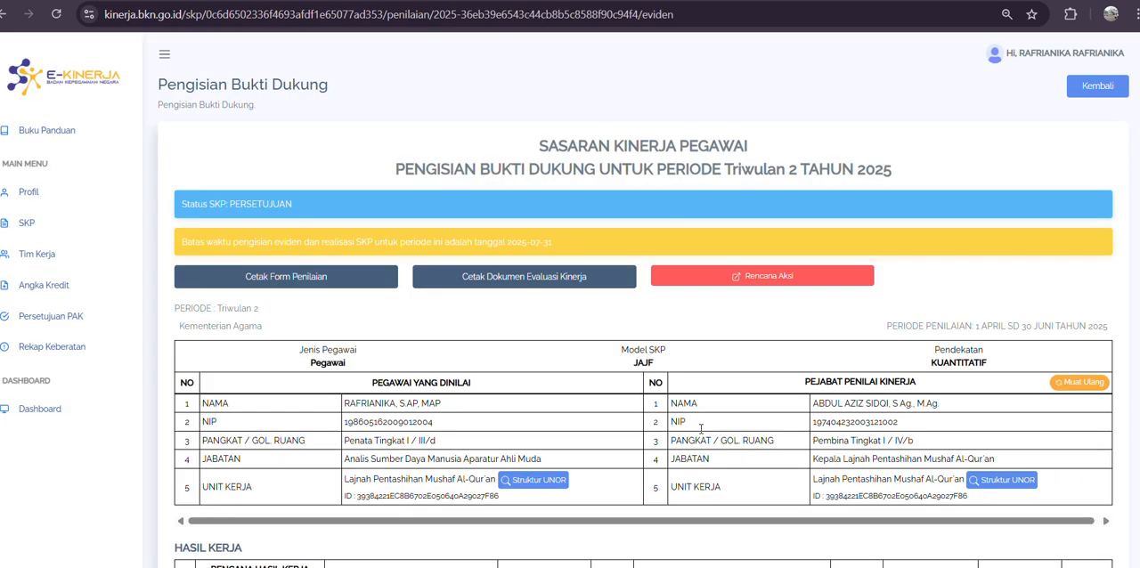
pyautogui.scroll(-12, 974, 169)
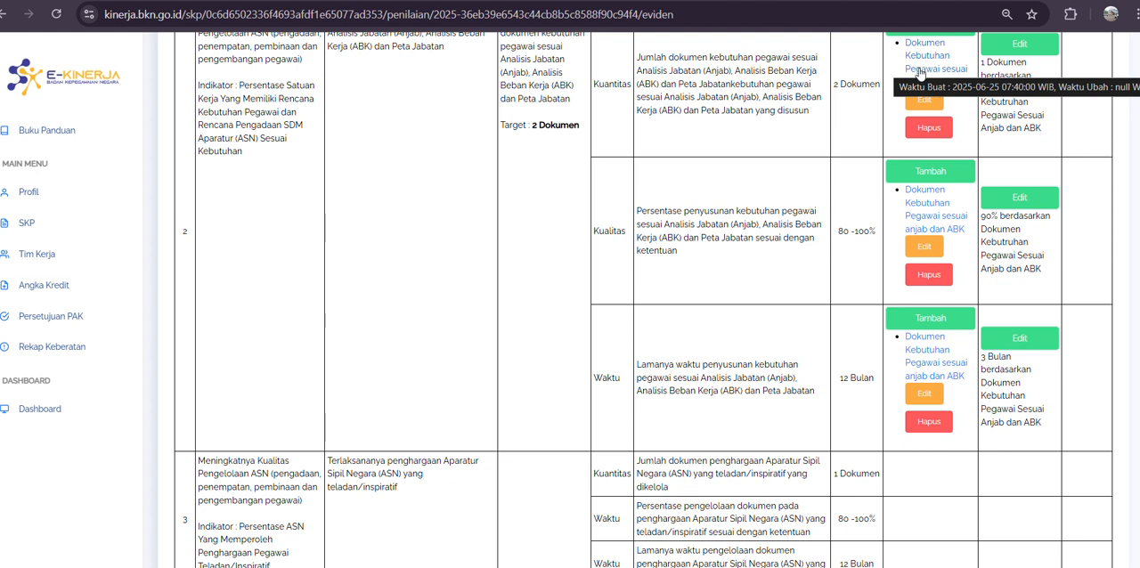
pyautogui.scroll(-3, 920, 74)
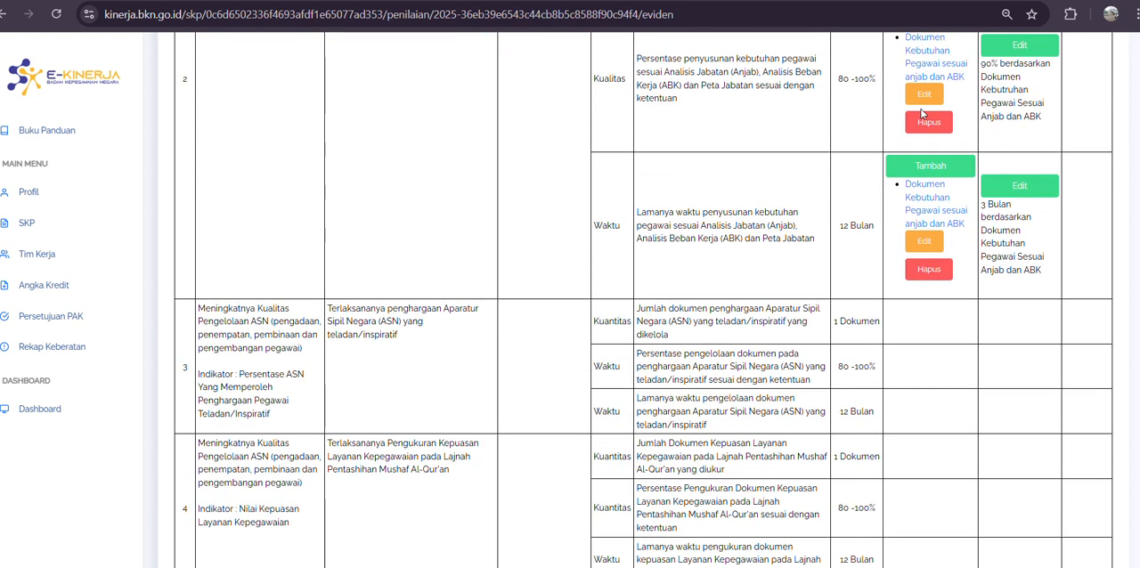